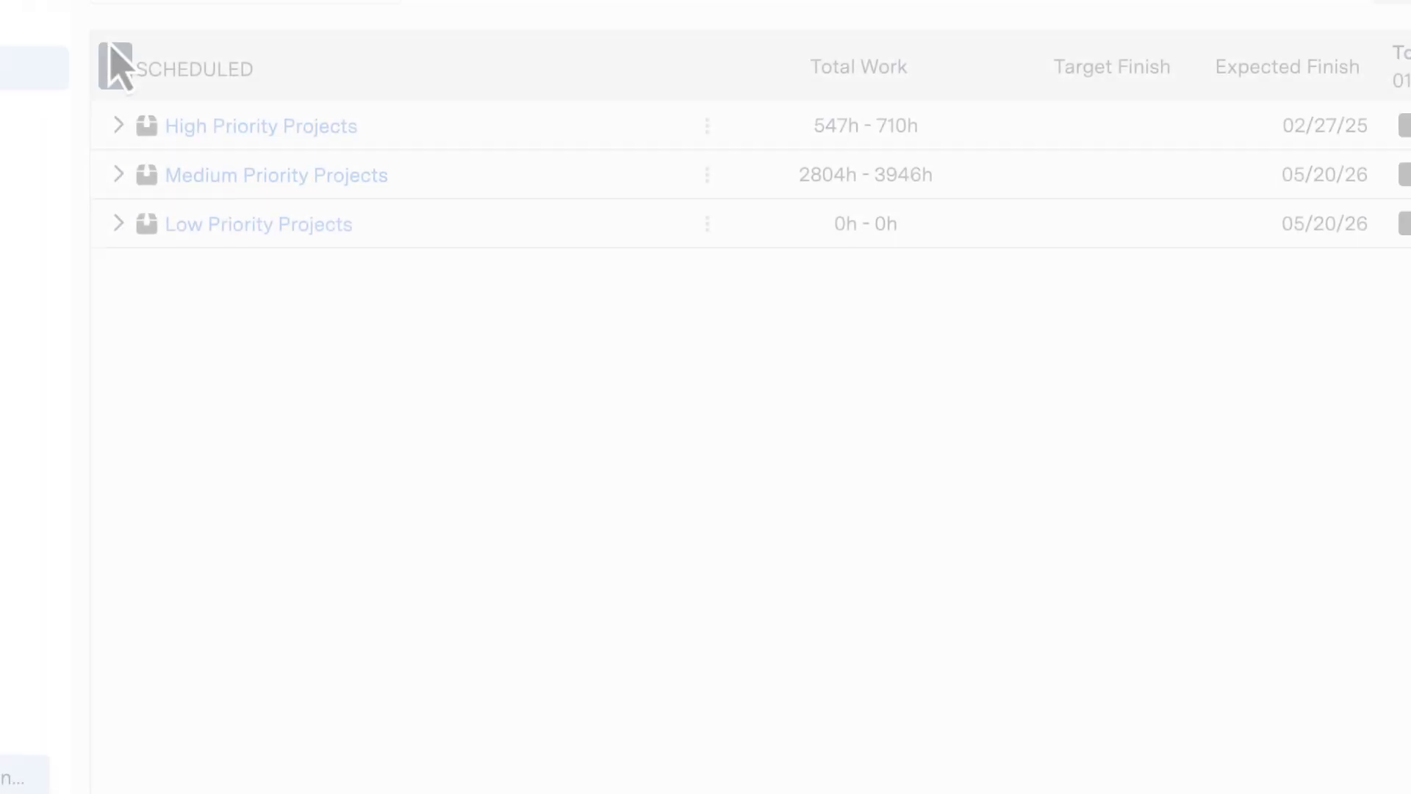
Start adding a Jira project to the High Priority Projects package and continue past the integration's welcome page
click(346, 241)
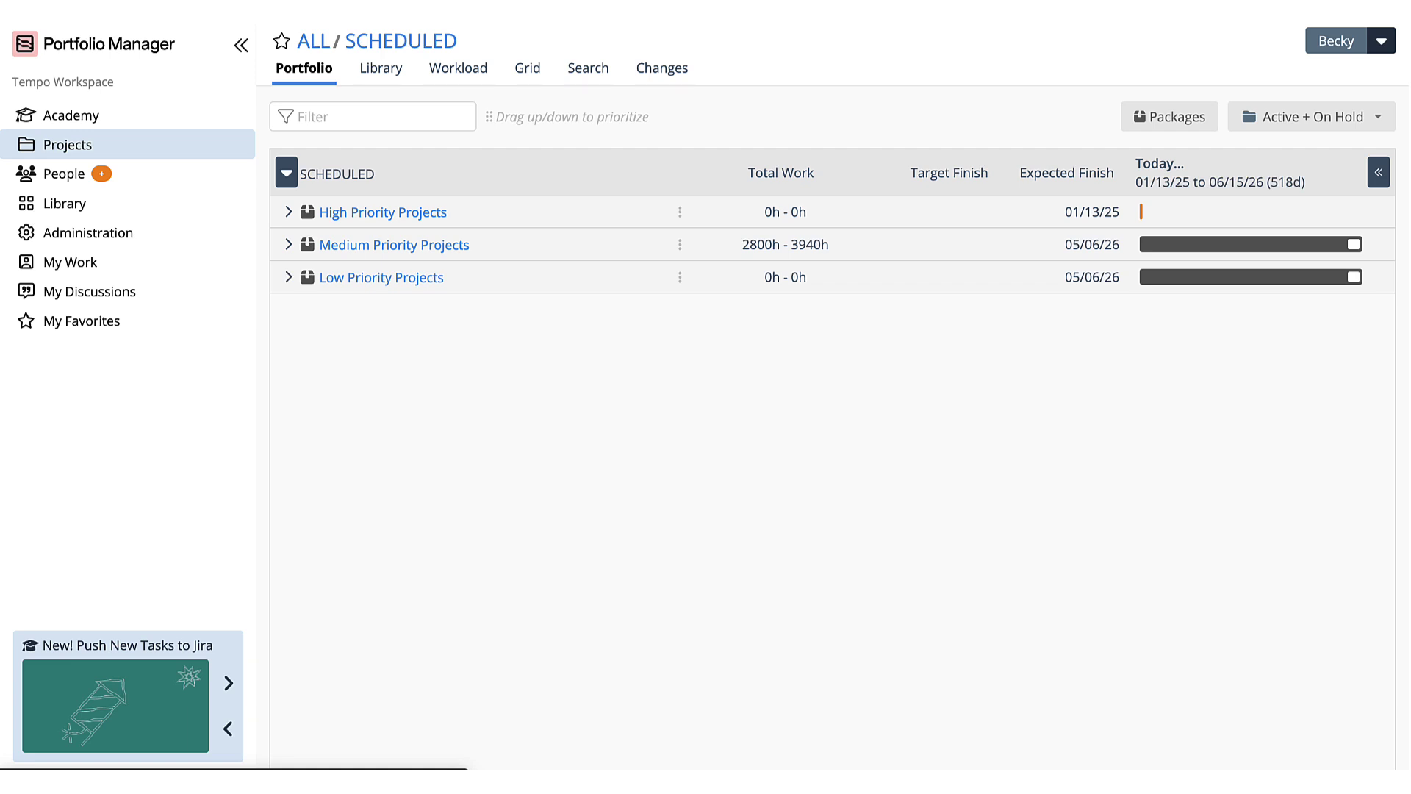
click(288, 212)
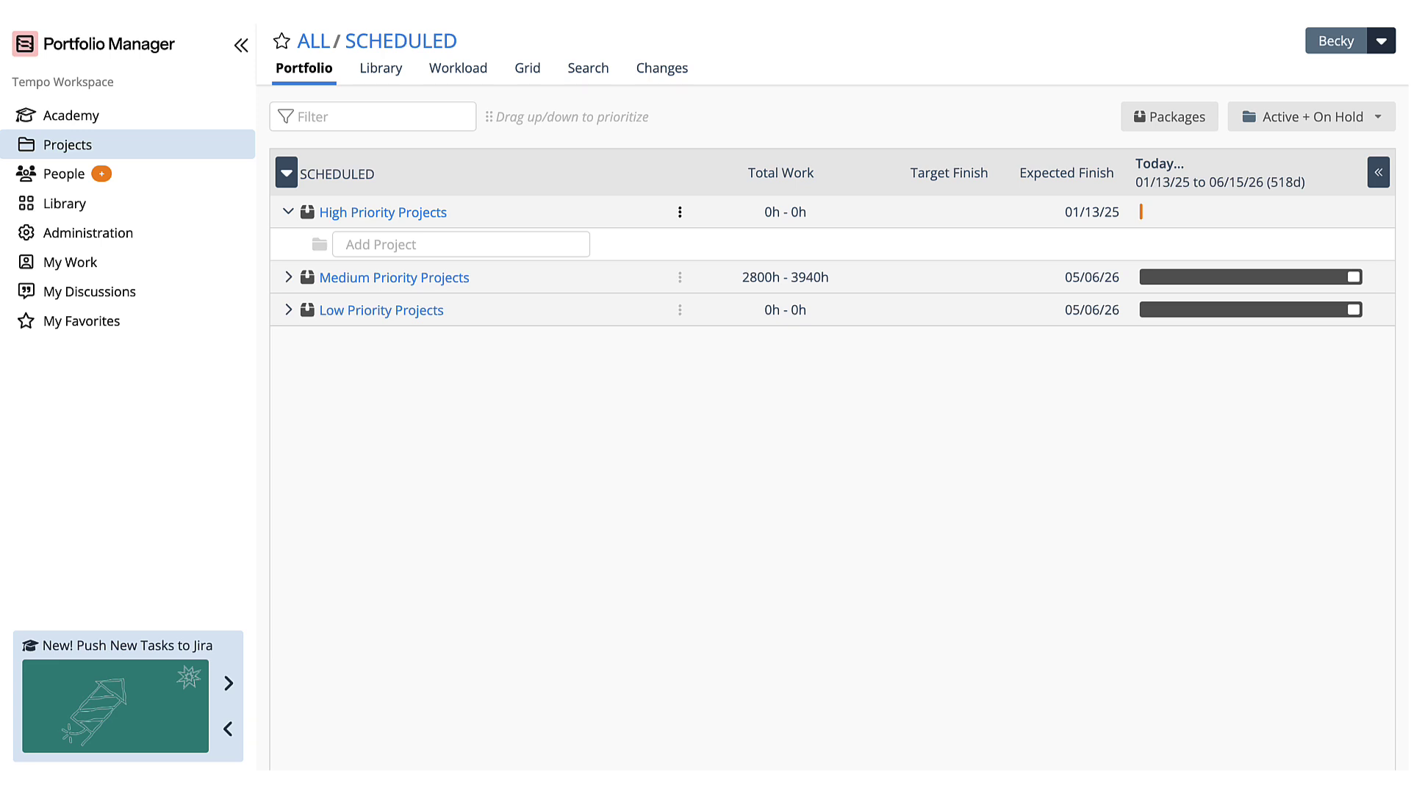
click(461, 244)
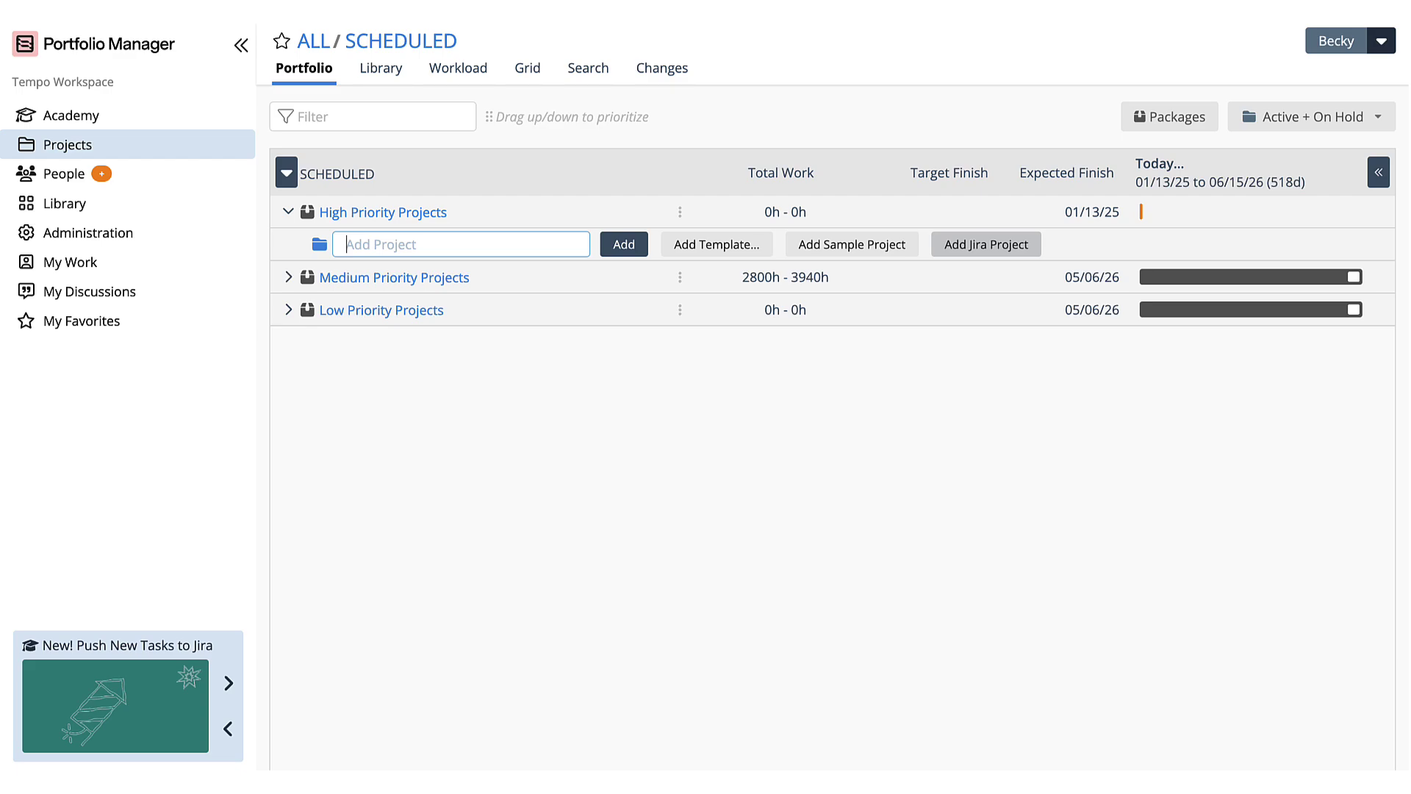
click(986, 244)
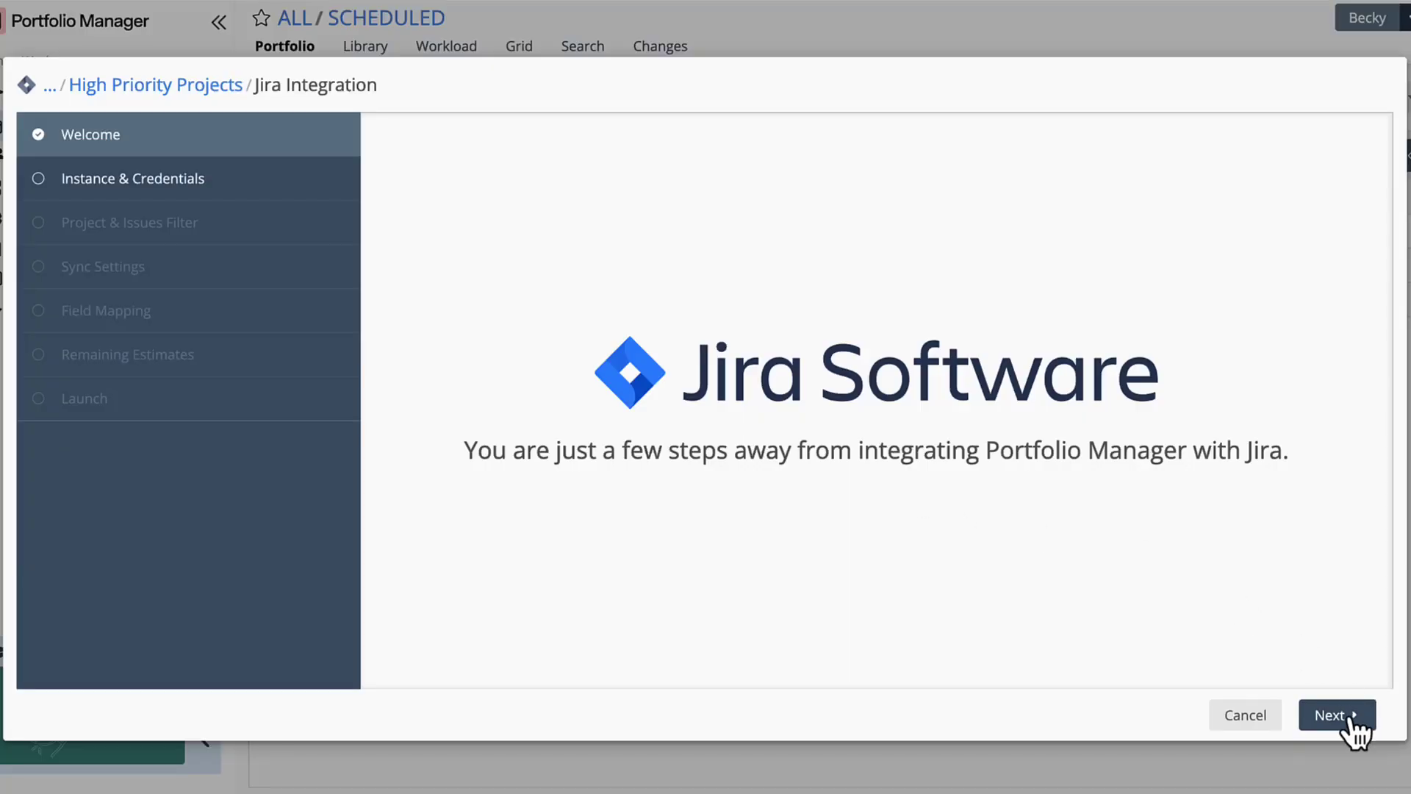
click(1330, 715)
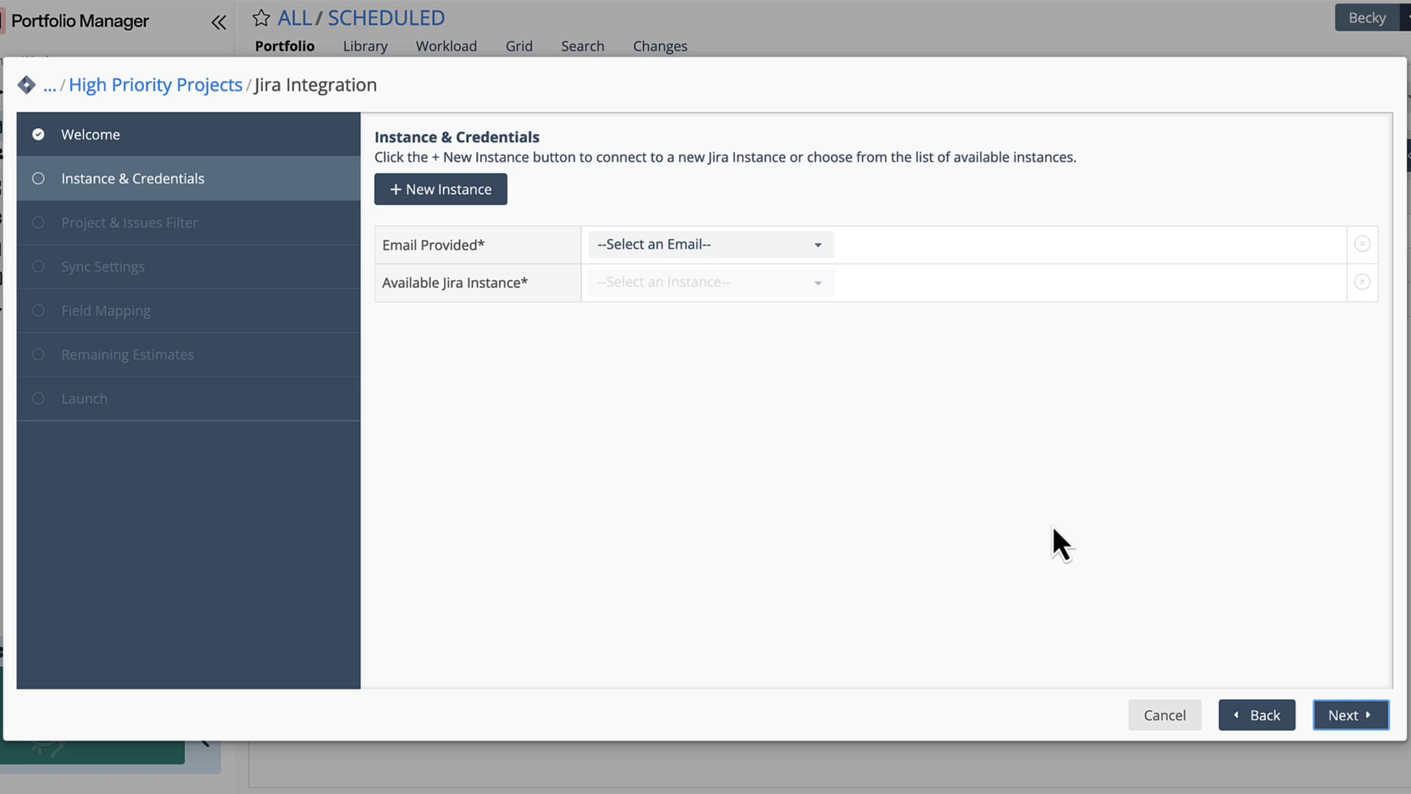
Choose the account email and the custom-charts Jira instance for the integration, and continue to the project and issues filter
click(782, 250)
click(753, 320)
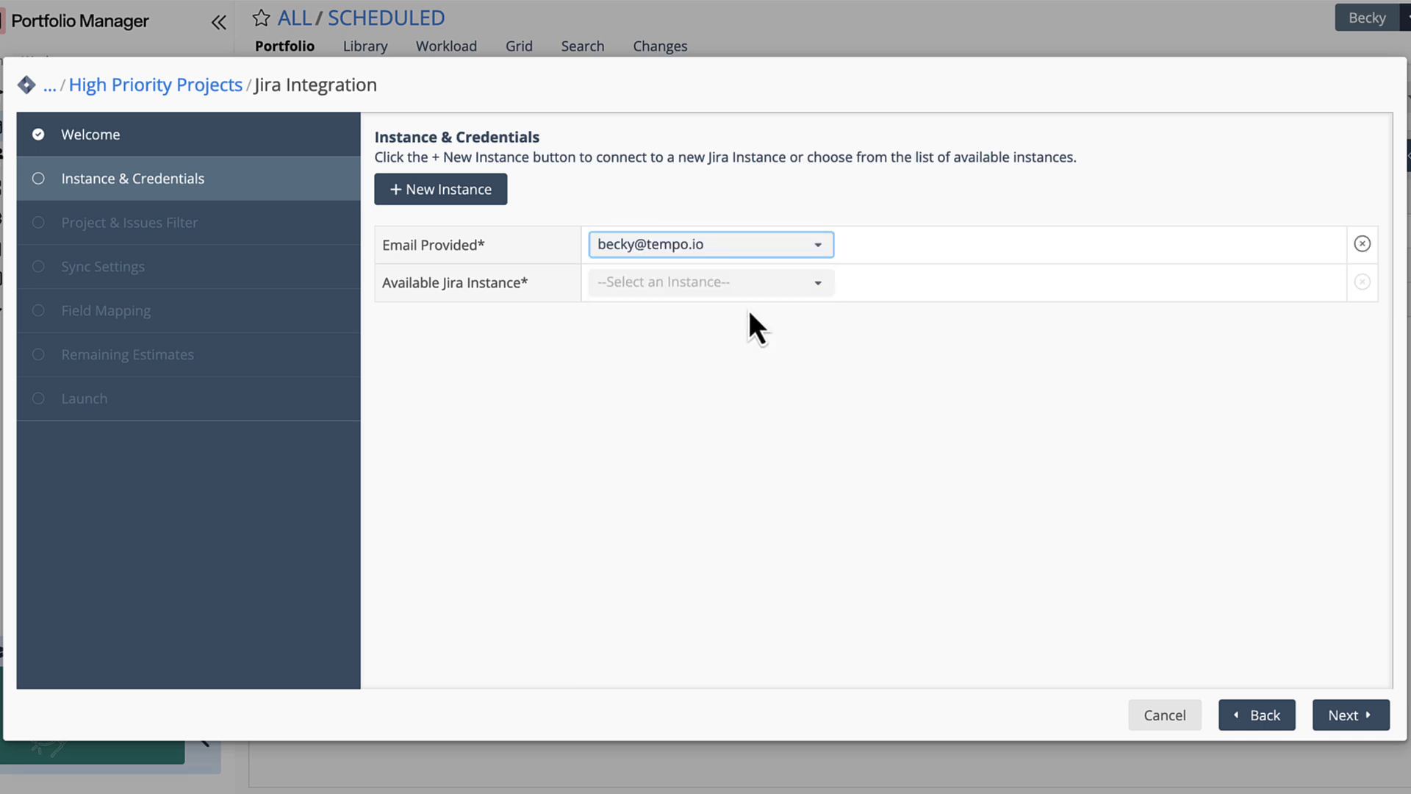
click(668, 281)
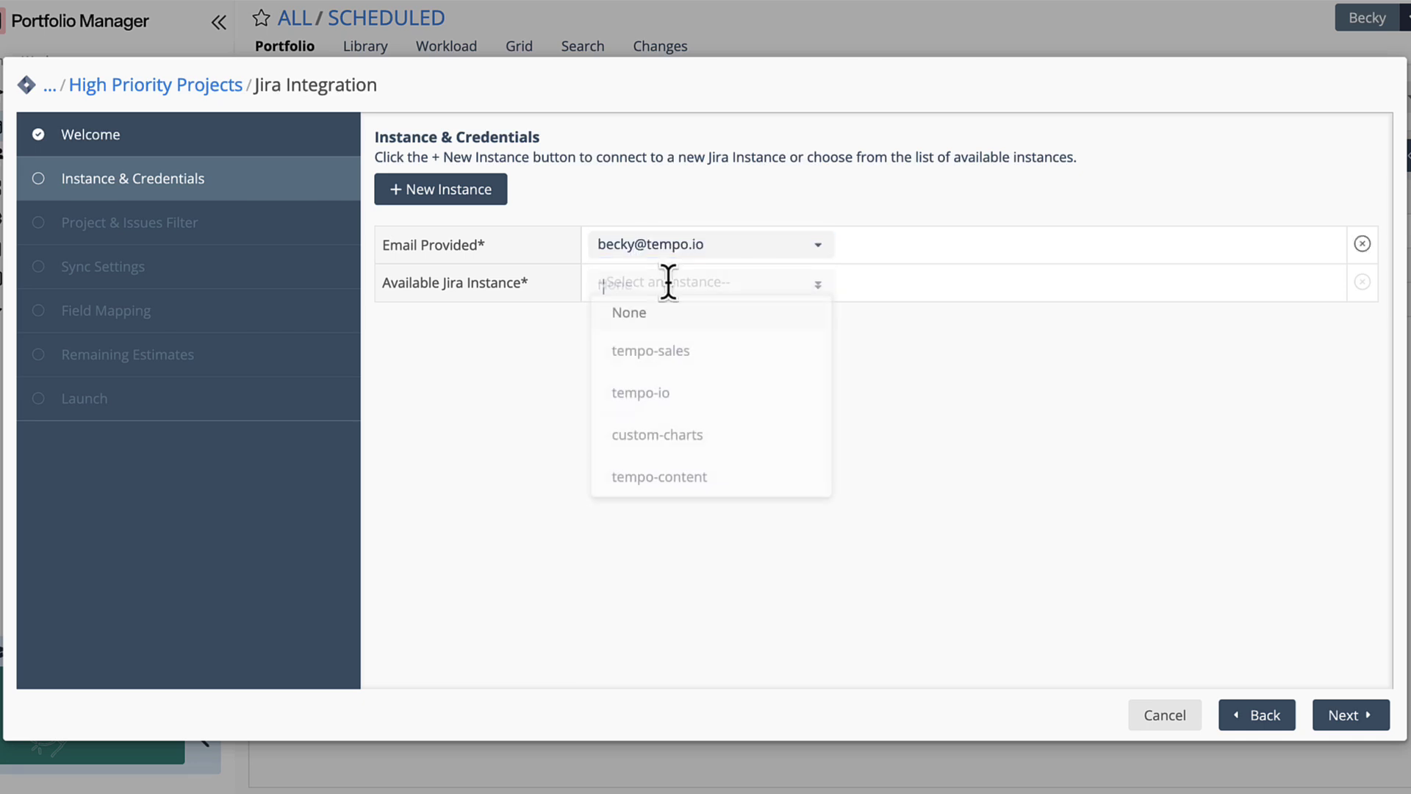
click(685, 432)
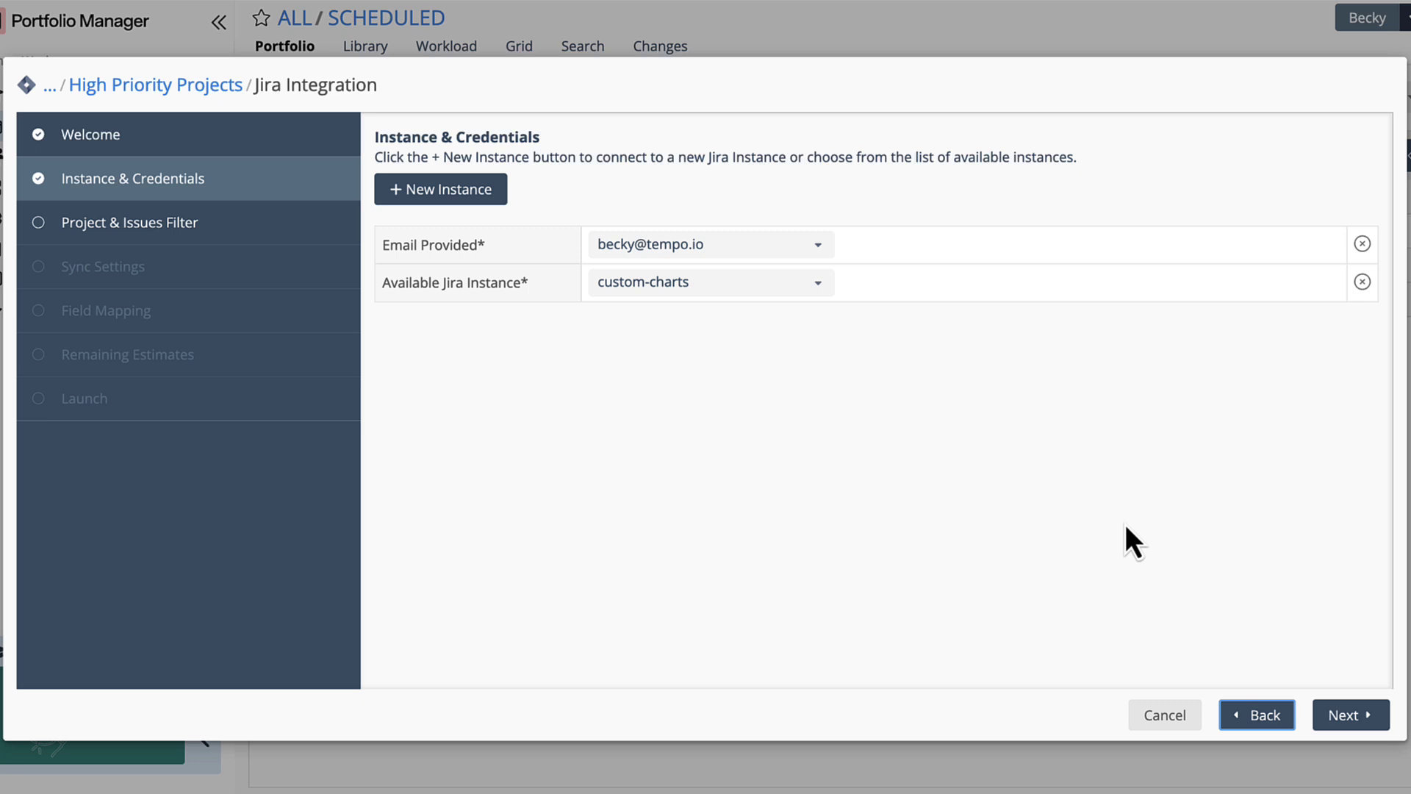
click(1340, 716)
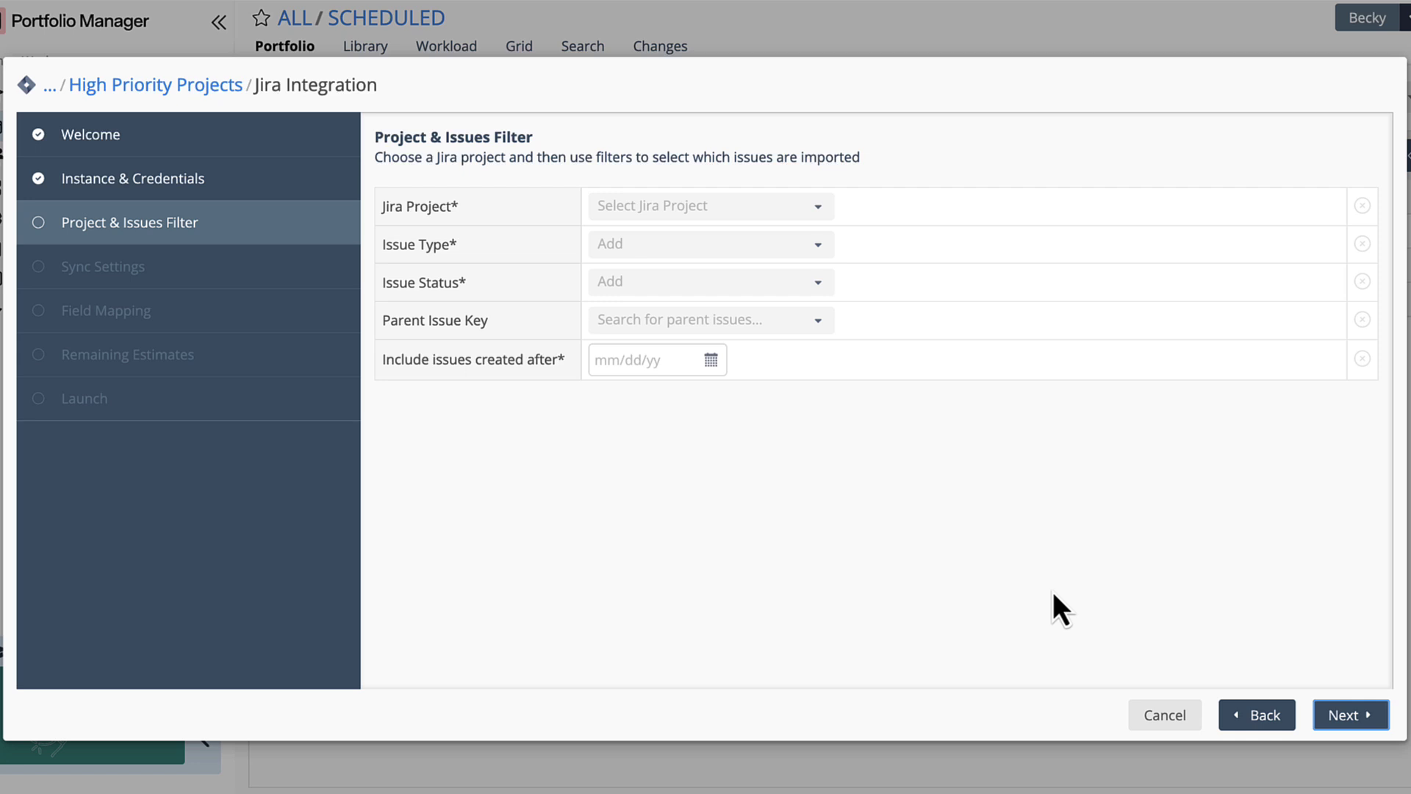
Set the Jira project to App Dev Team (Kanban) and include all issue types
click(784, 205)
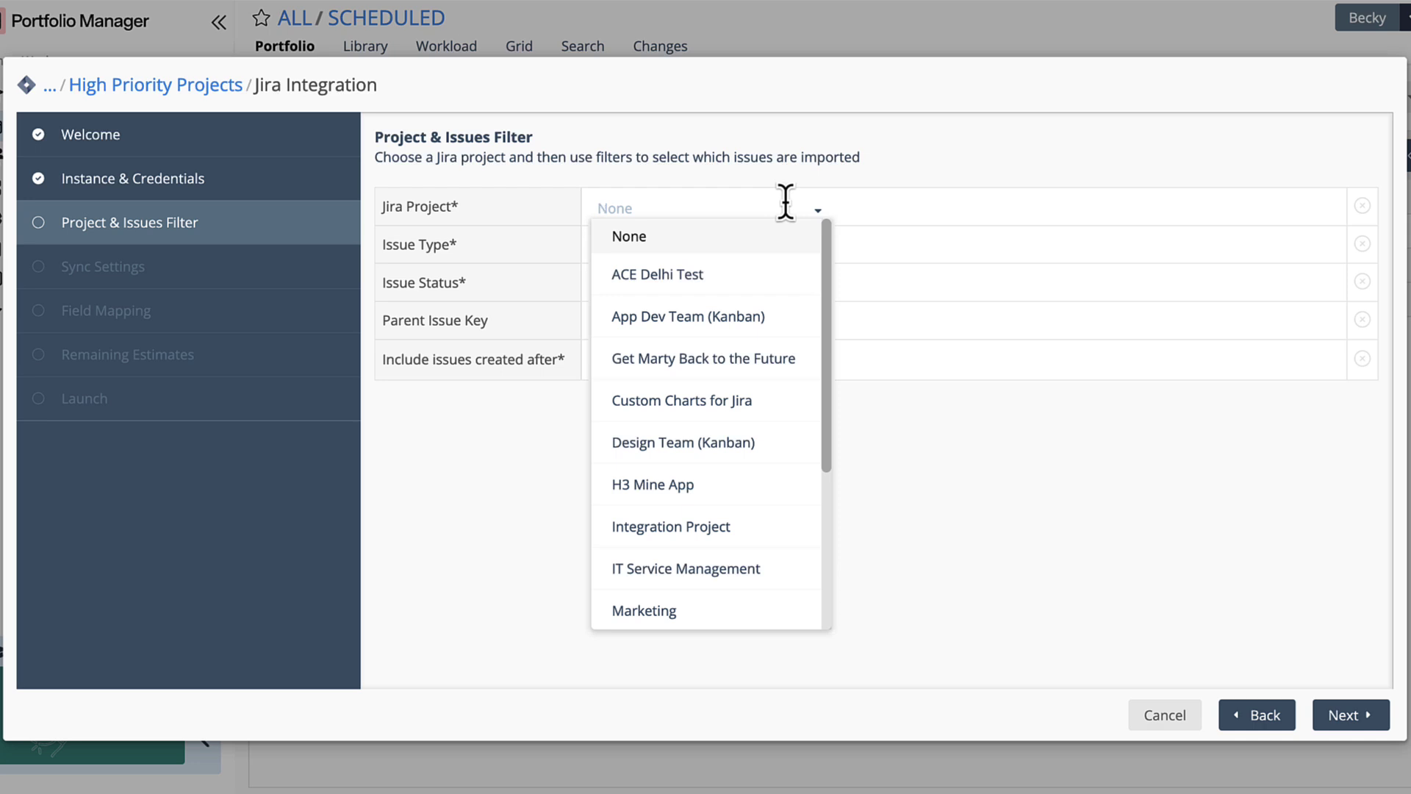
click(751, 309)
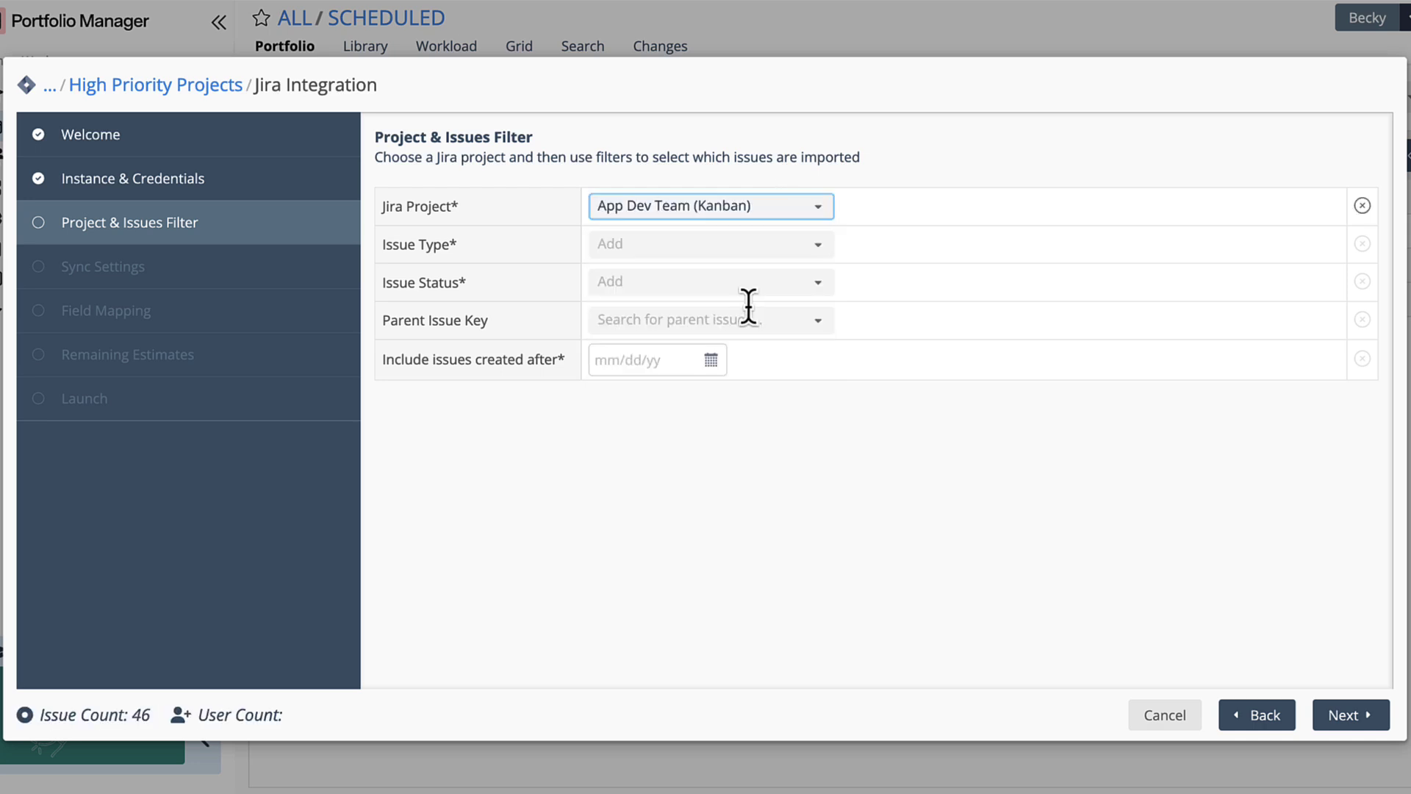
click(696, 243)
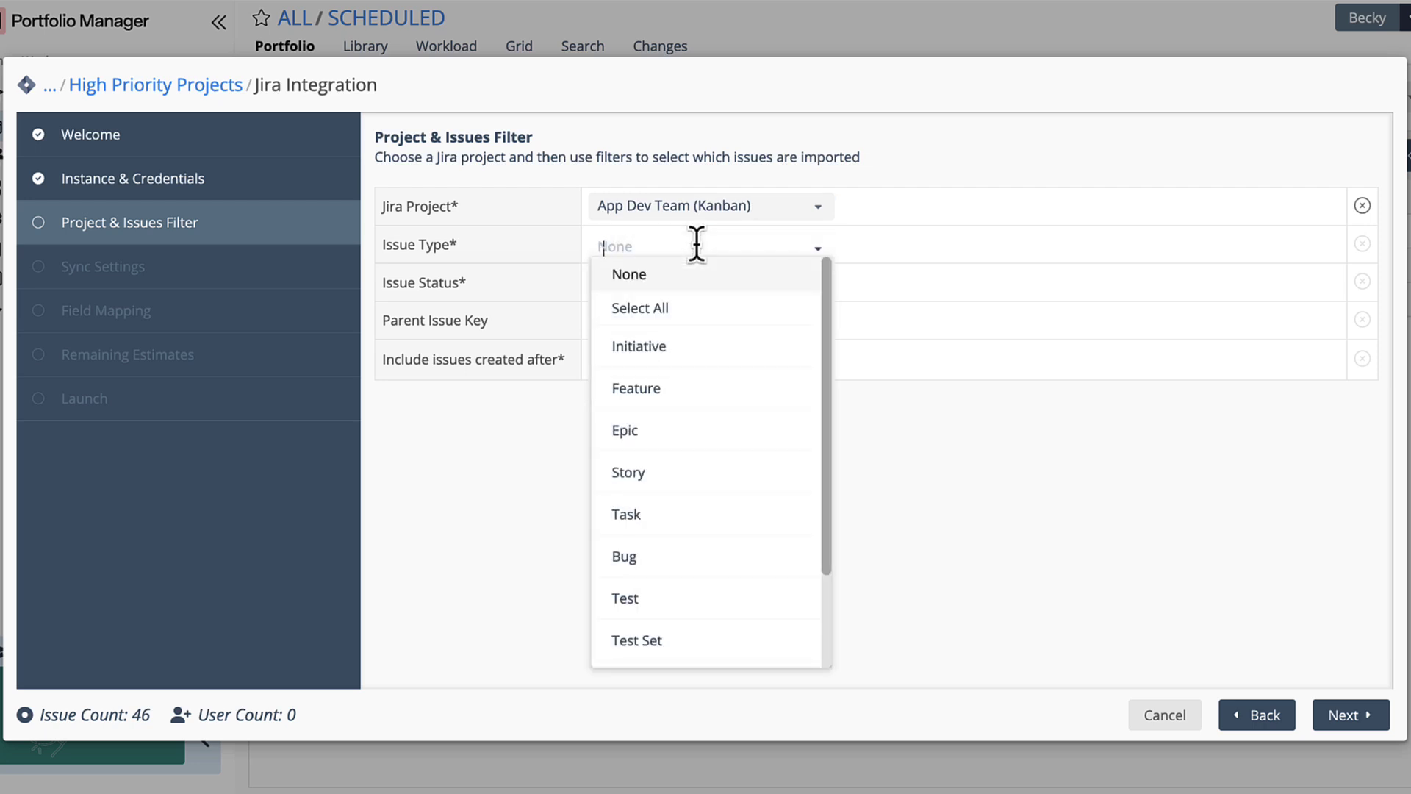
click(671, 309)
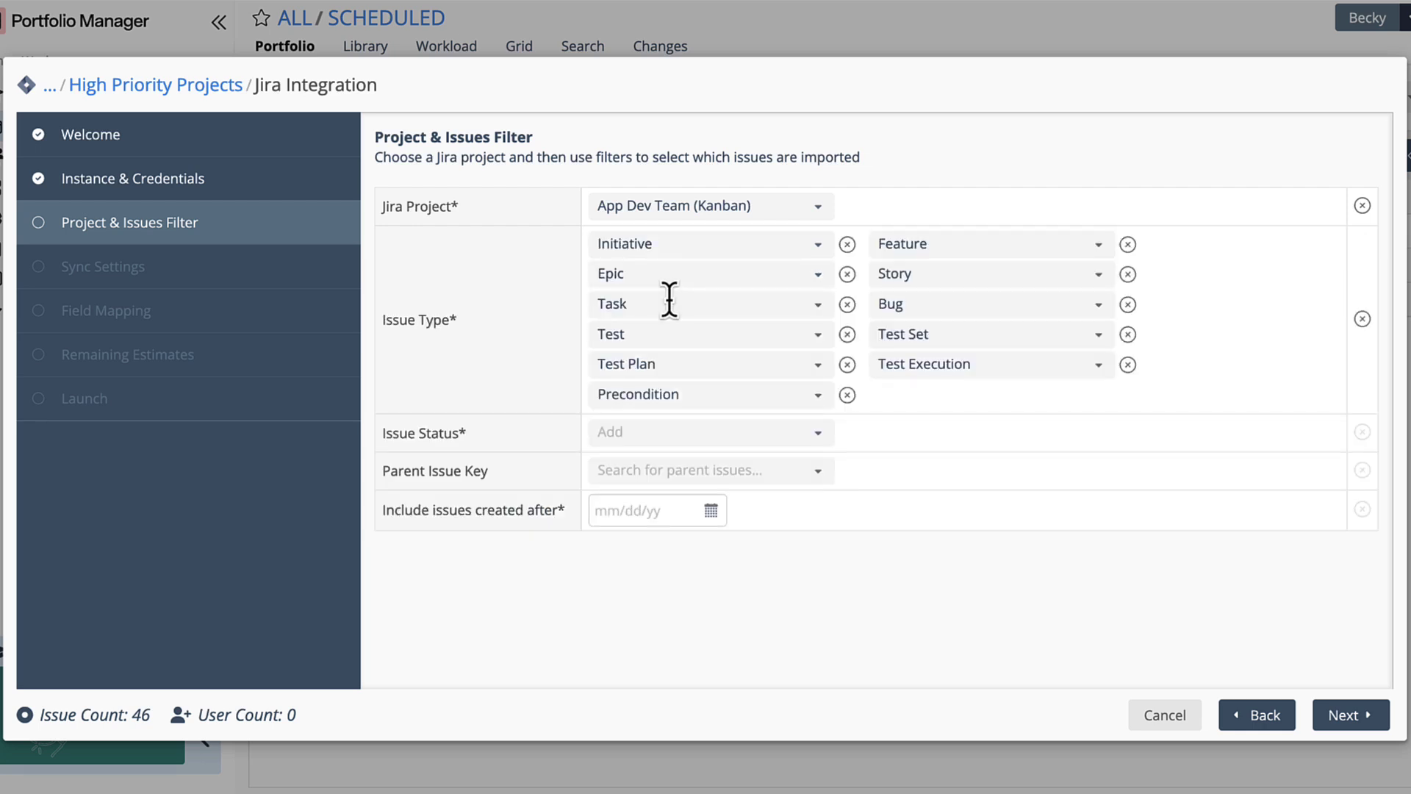
Include every issue status in the import filter except Done
click(674, 432)
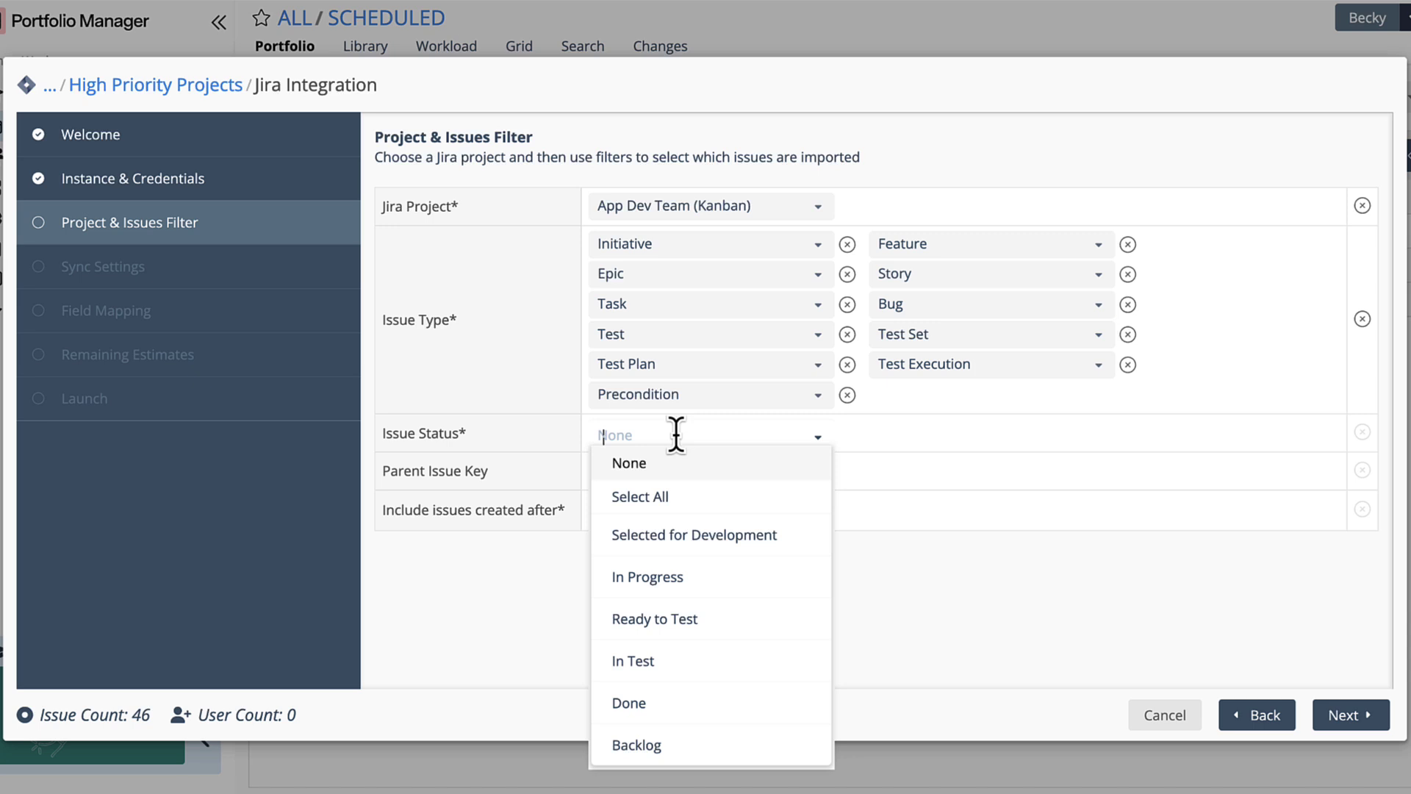
click(665, 497)
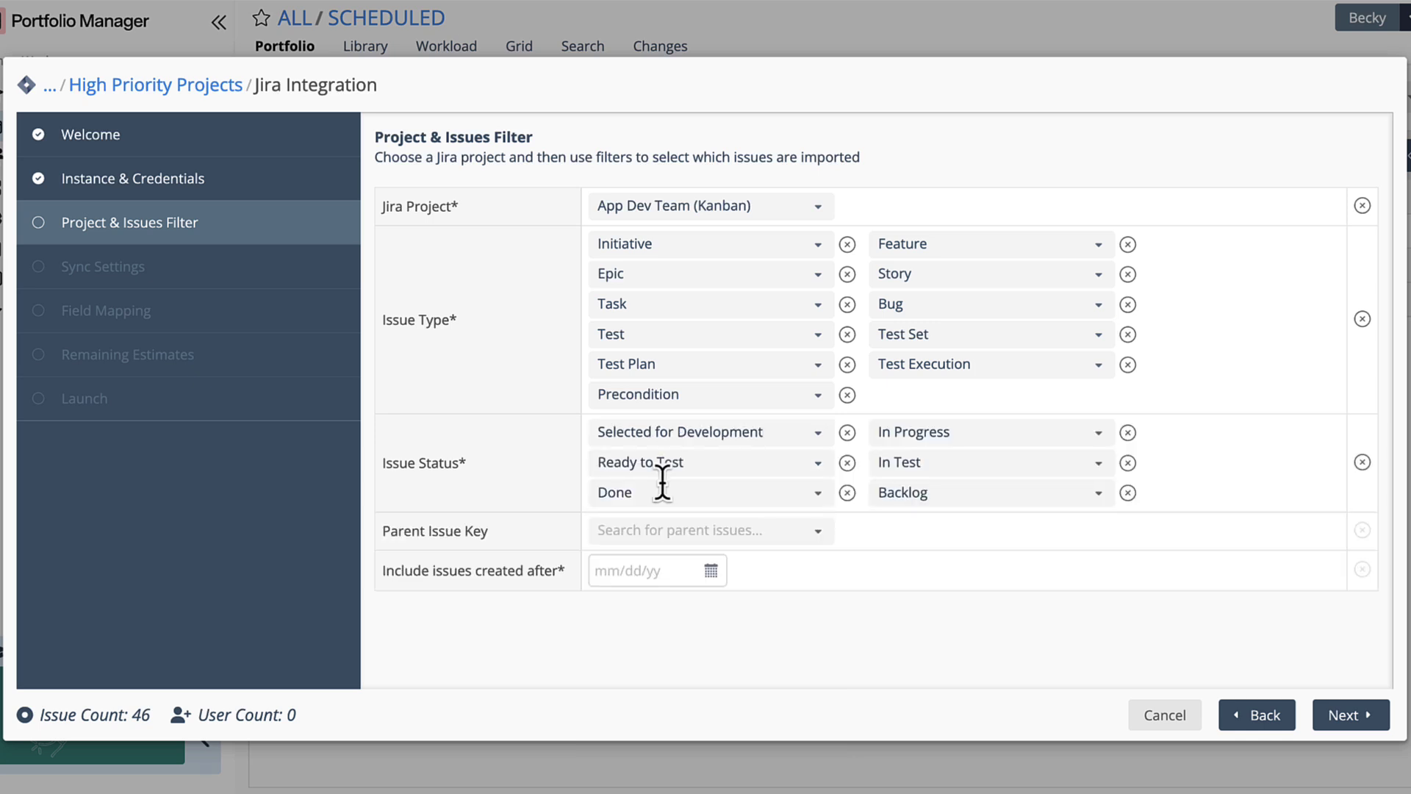
click(847, 493)
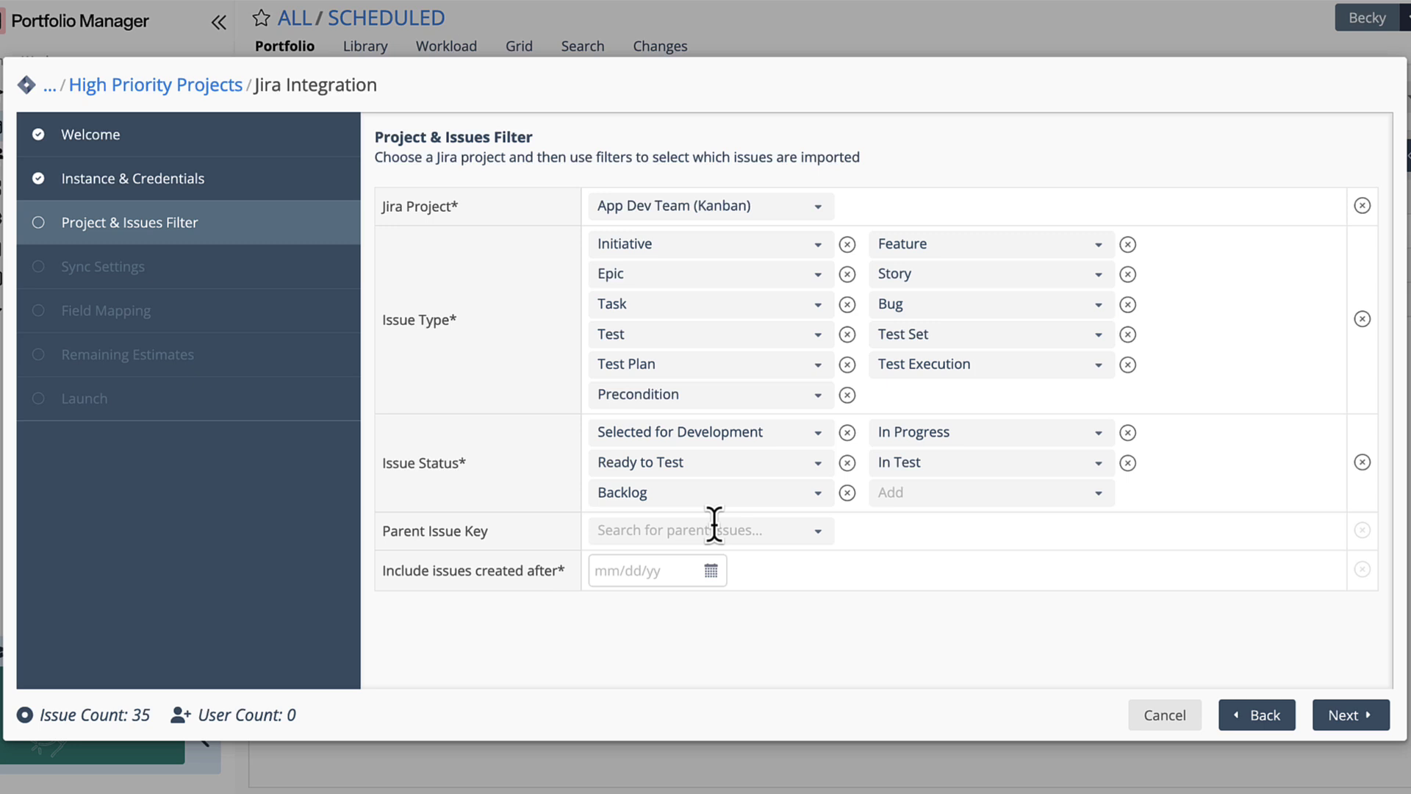
Include only issues created after 01/21/22 and continue to the sync settings
click(710, 571)
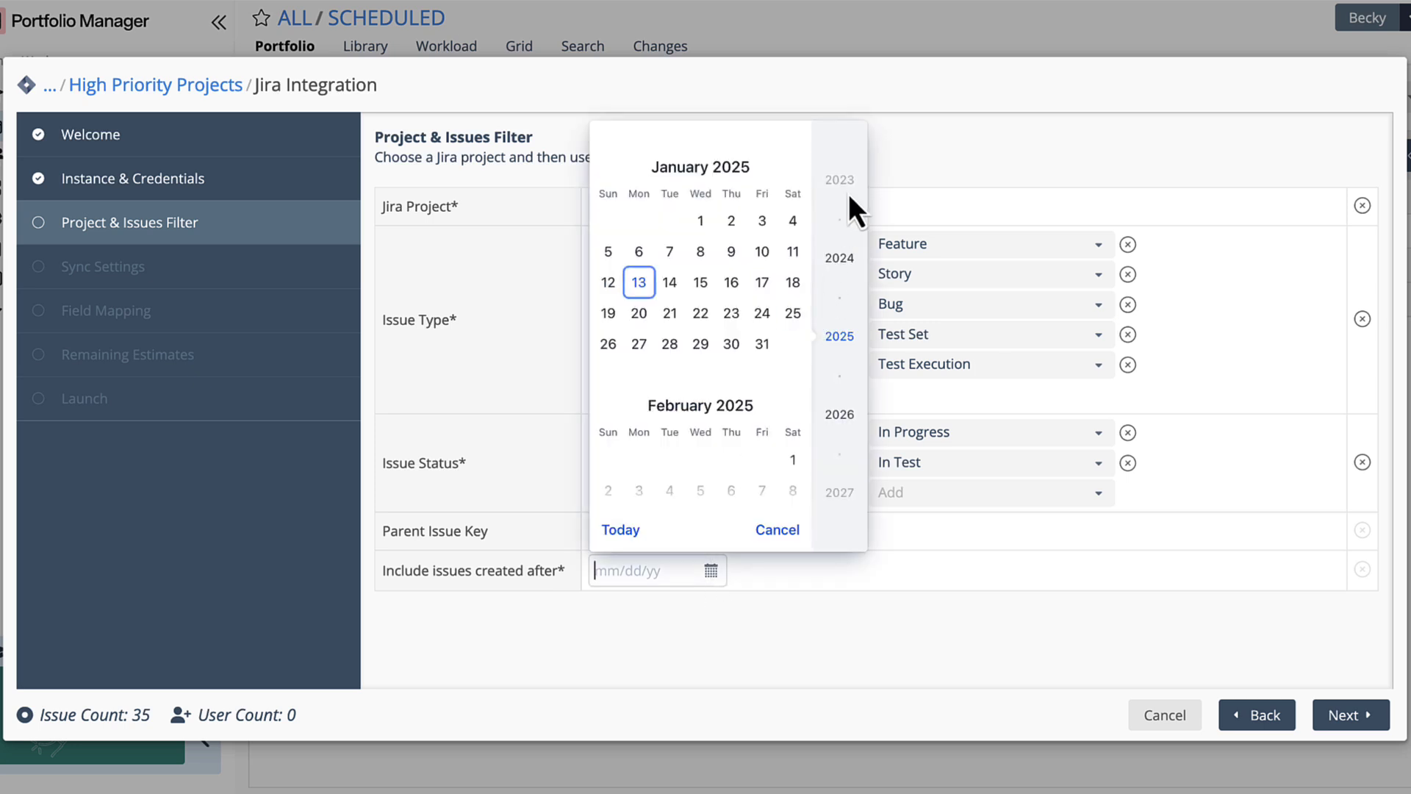
scroll(848, 192, up, 15)
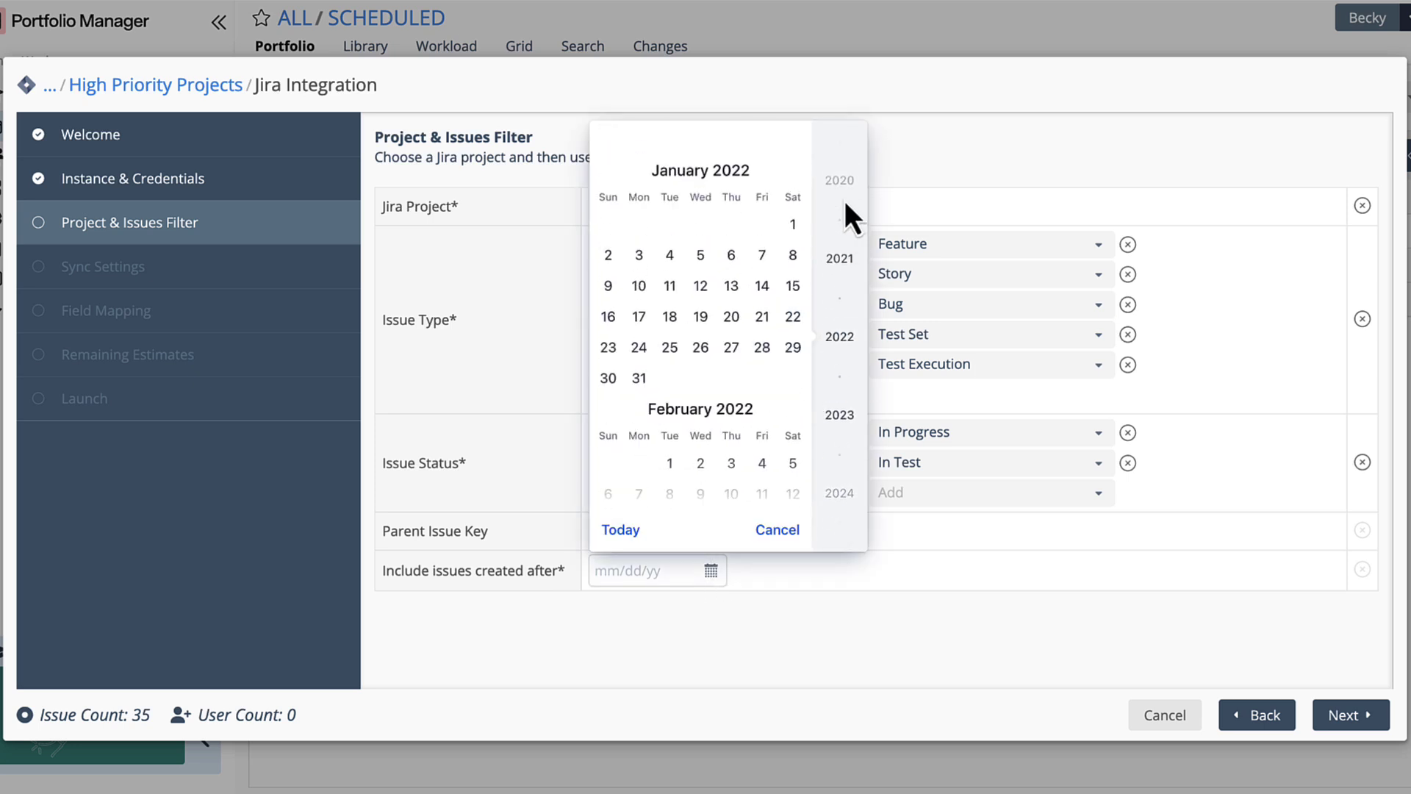
click(762, 316)
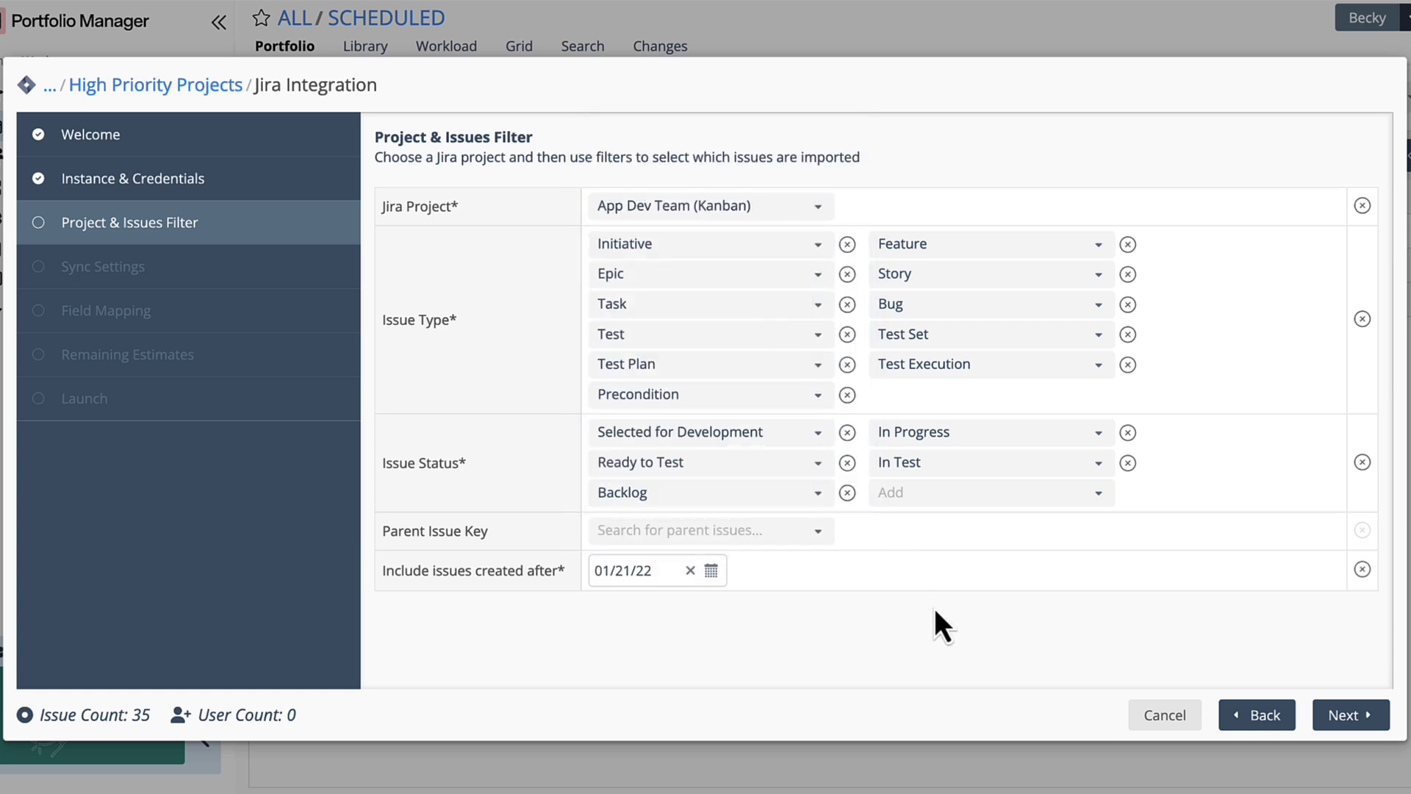
click(1332, 714)
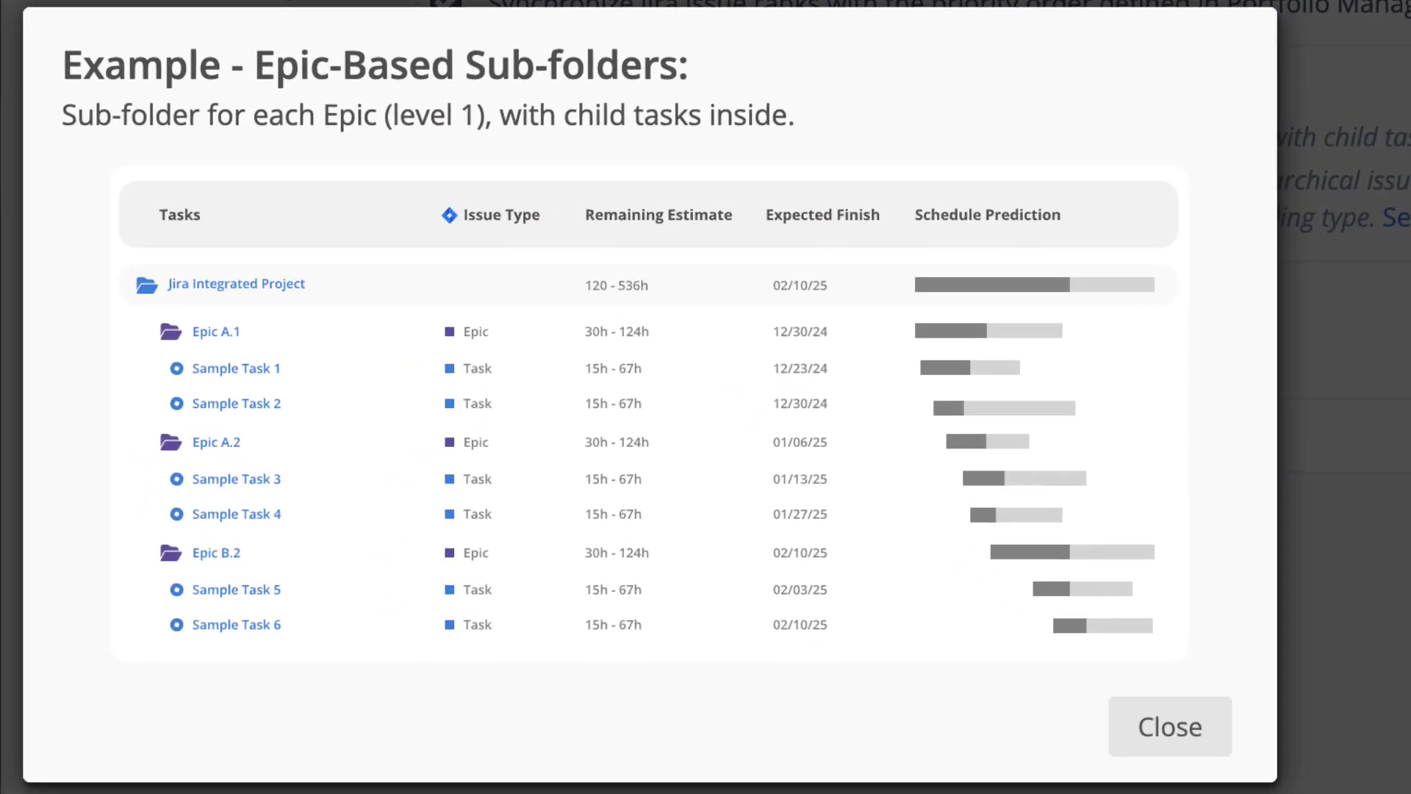
Close the sub-folder example, enable Manual Push for new tasks, and set worklogs to Pull from Tempo Timesheets
click(1170, 726)
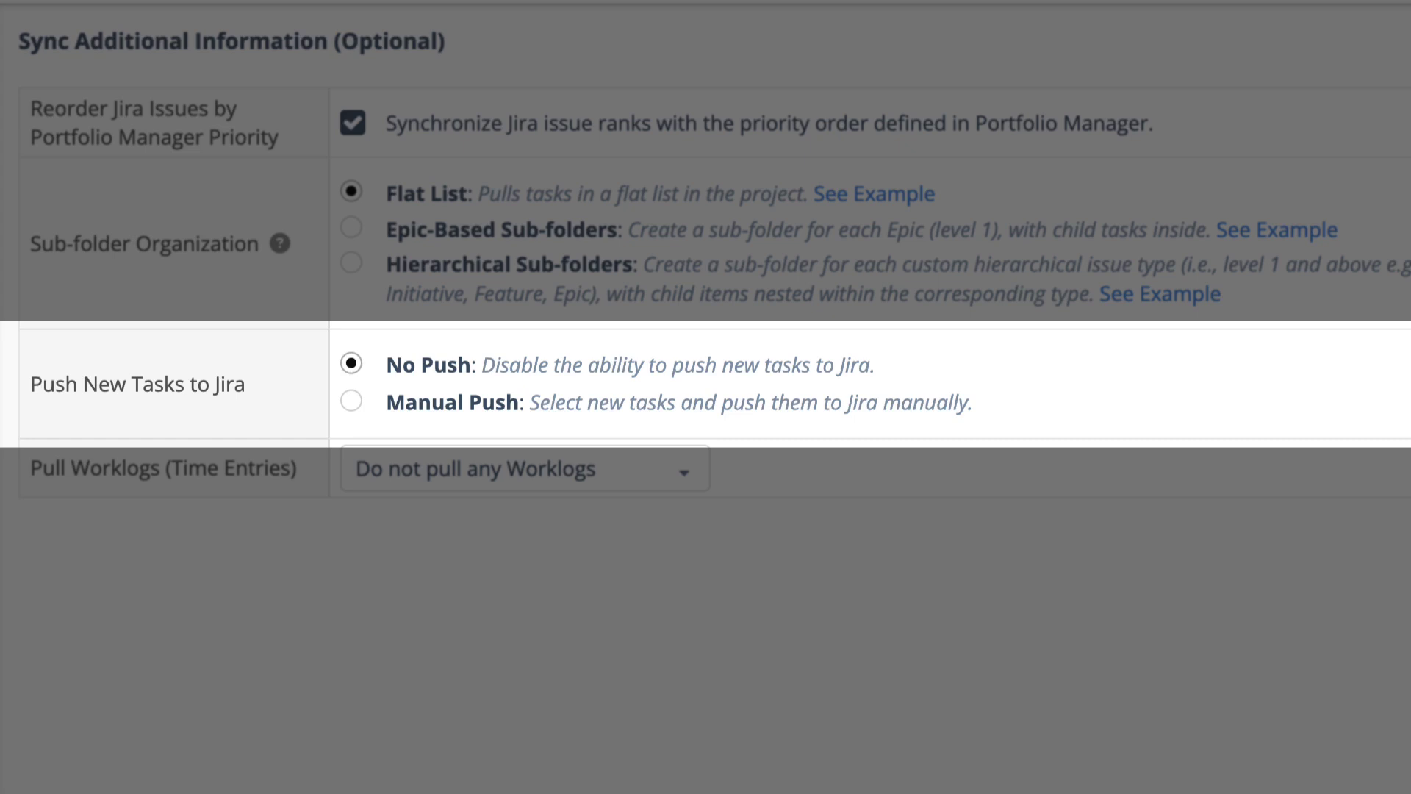
click(351, 401)
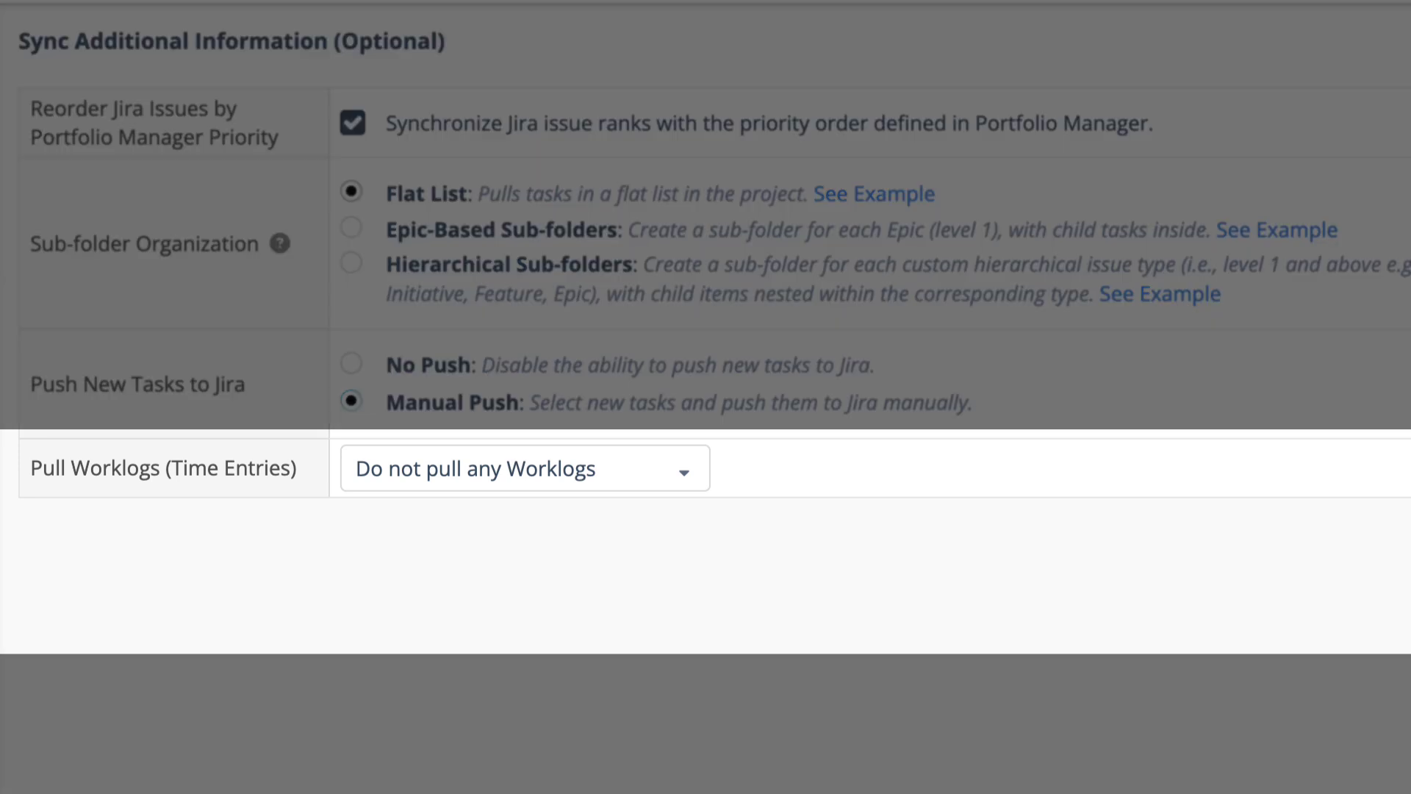
click(524, 468)
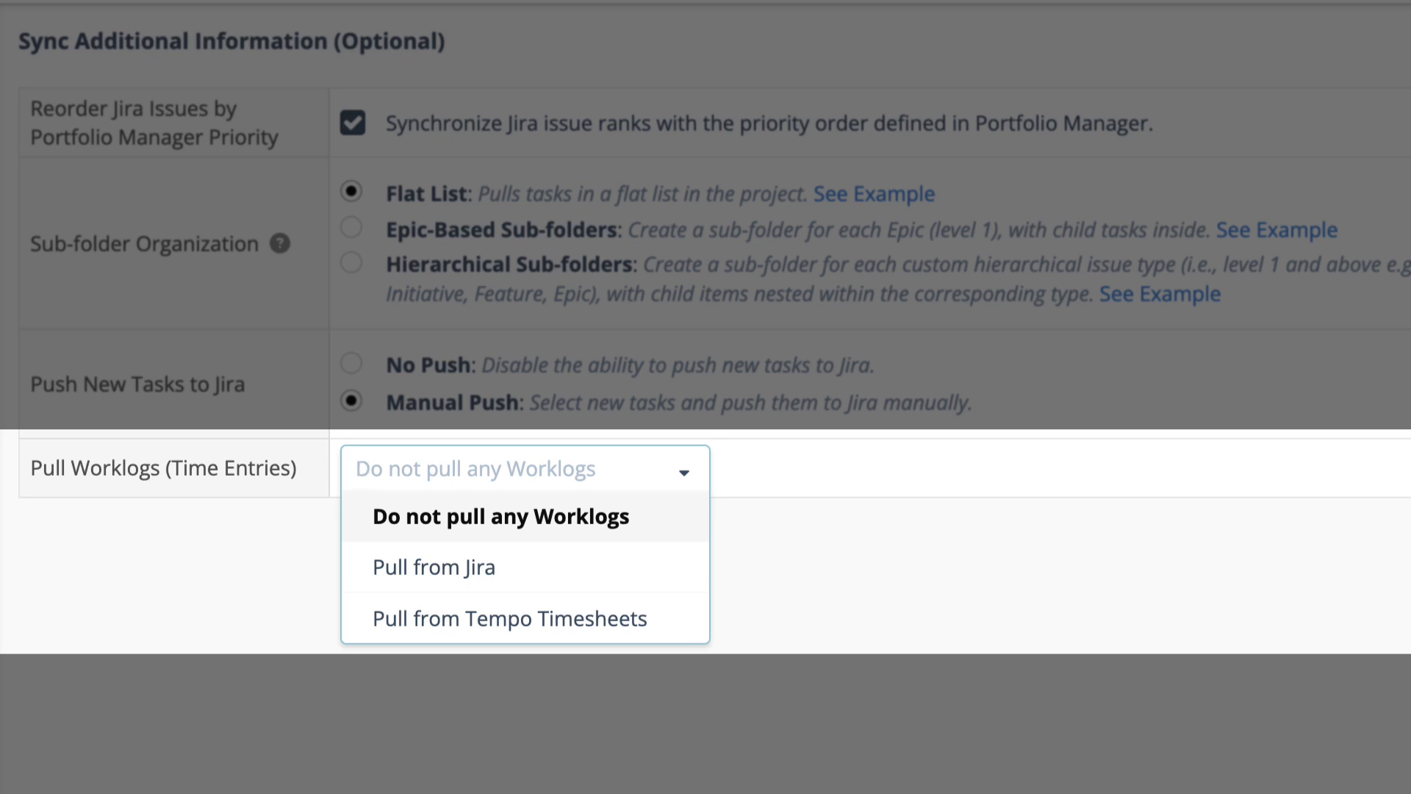
key(Down)
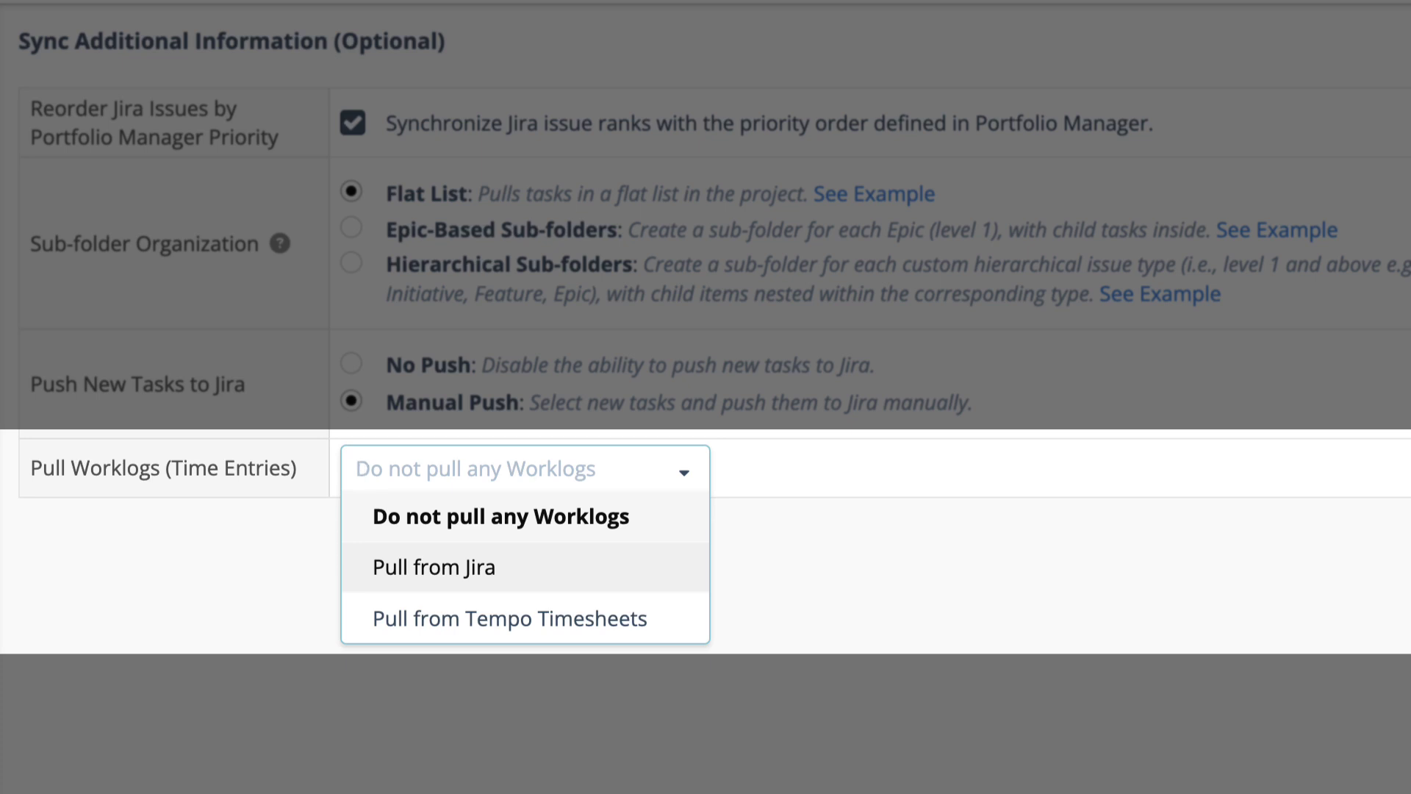
key(Down)
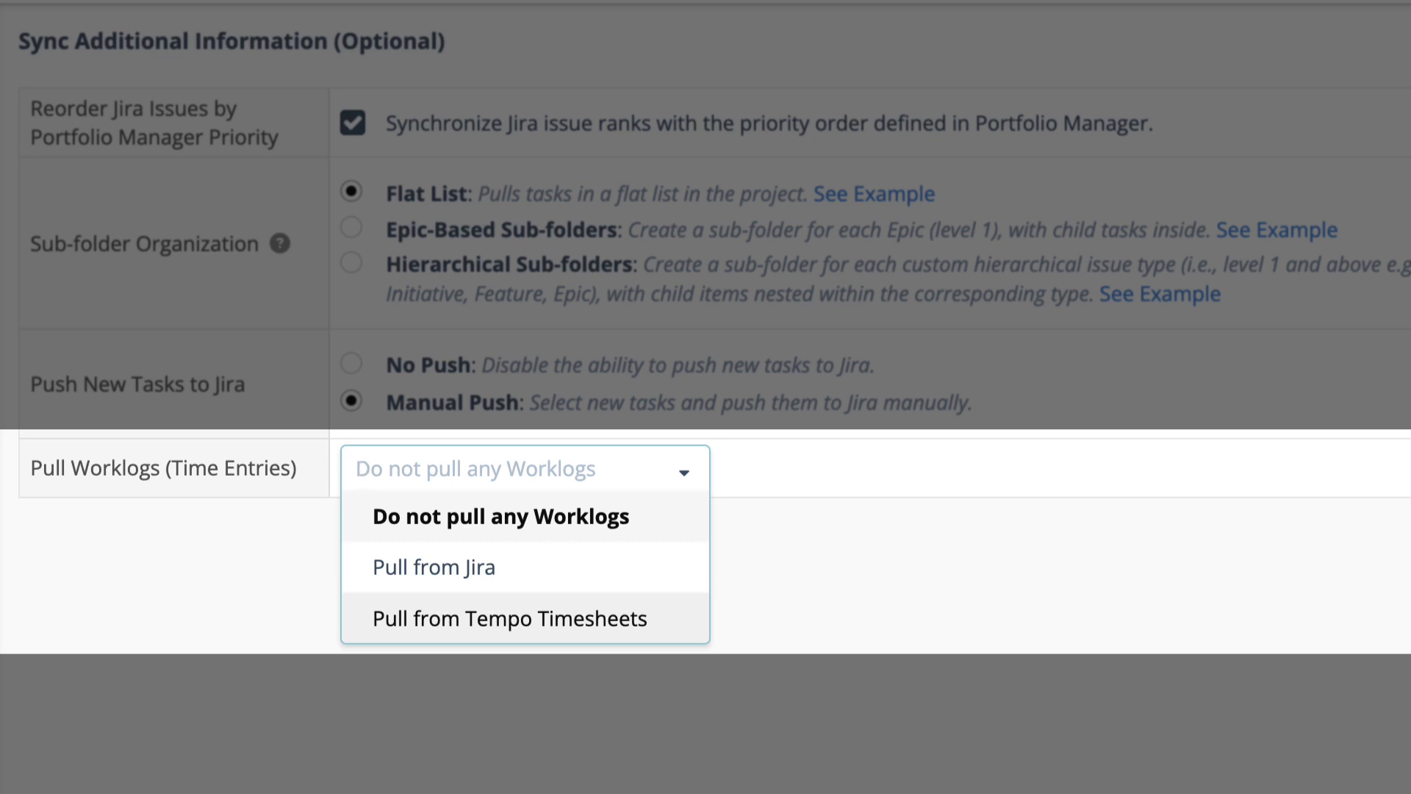
key(Return)
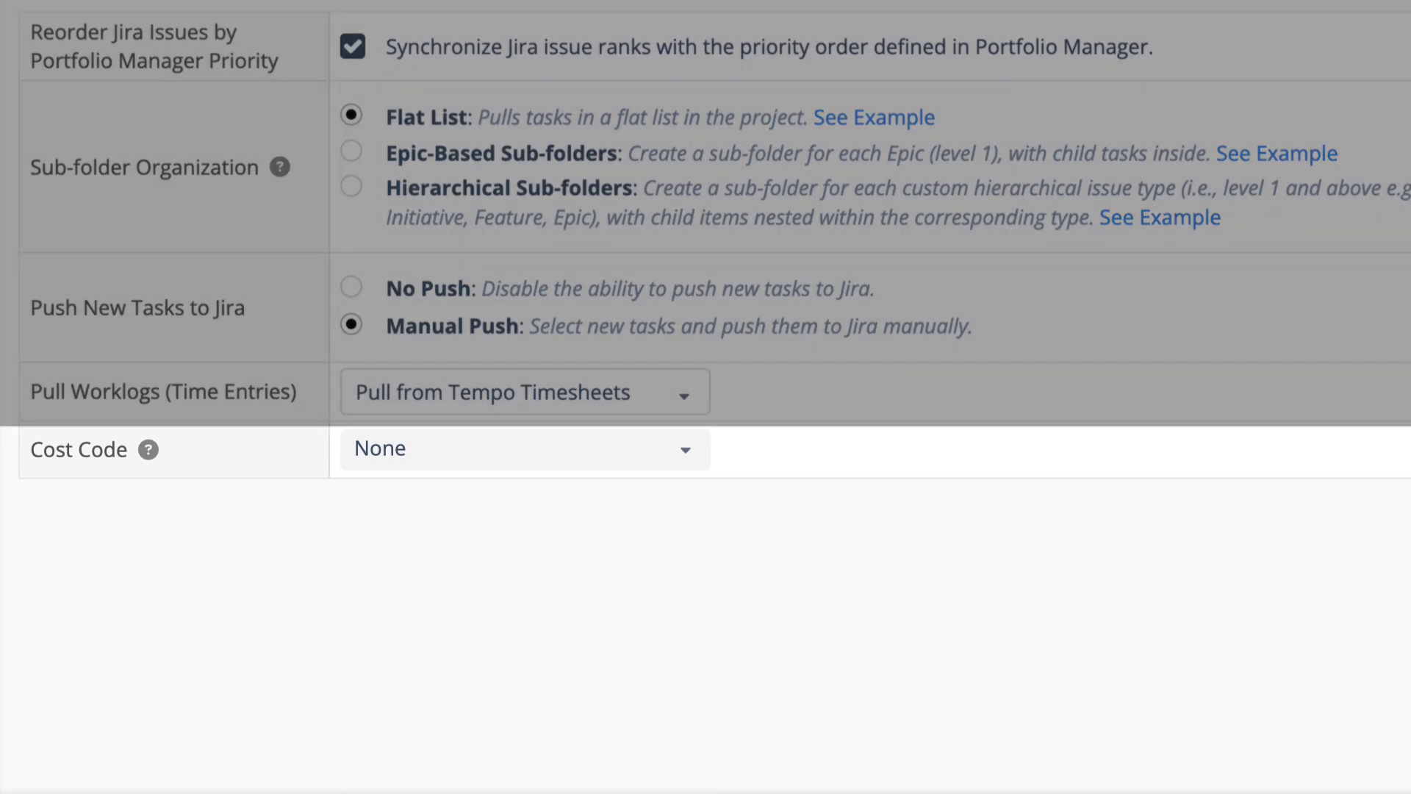
Set the worklog cost code to General Admin and continue to the field mapping
click(525, 449)
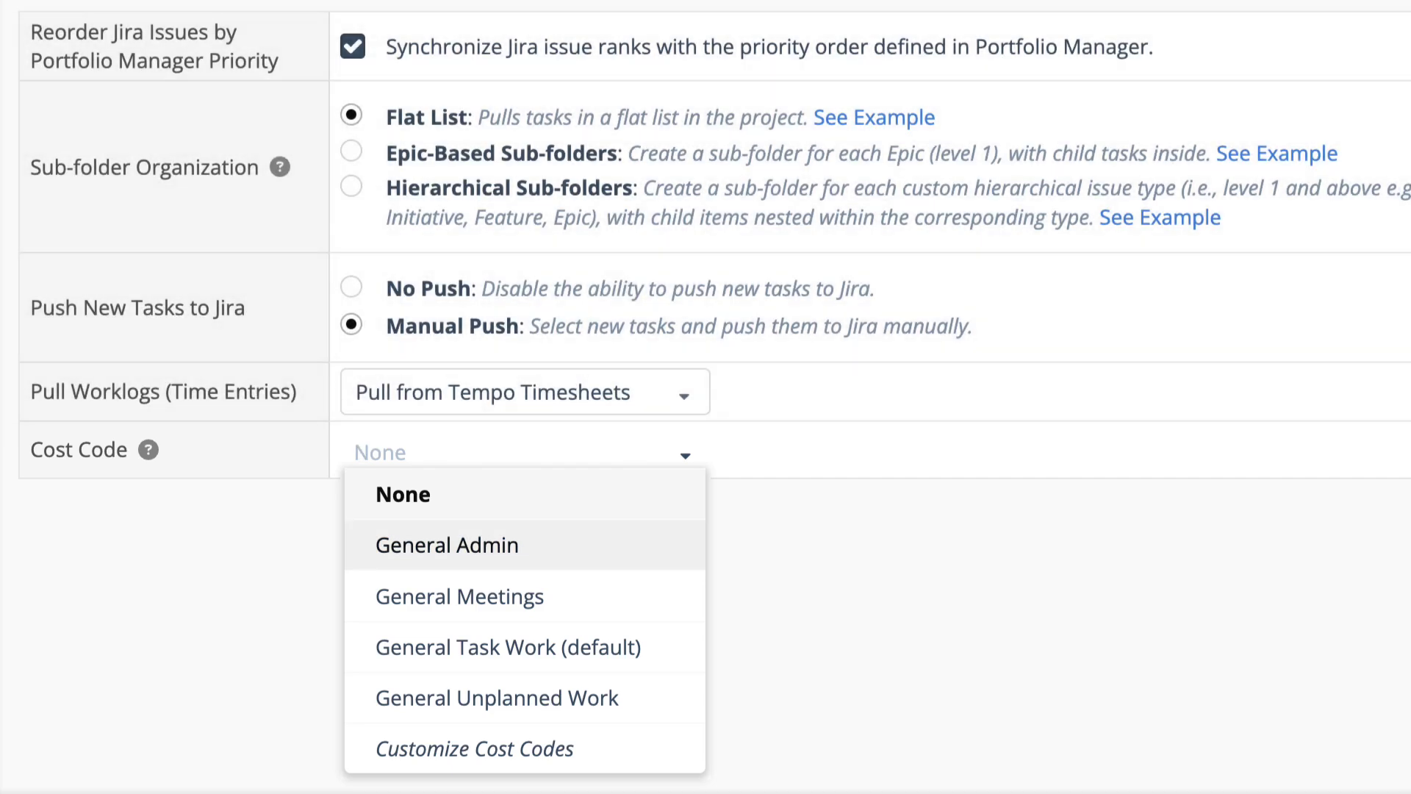
click(524, 544)
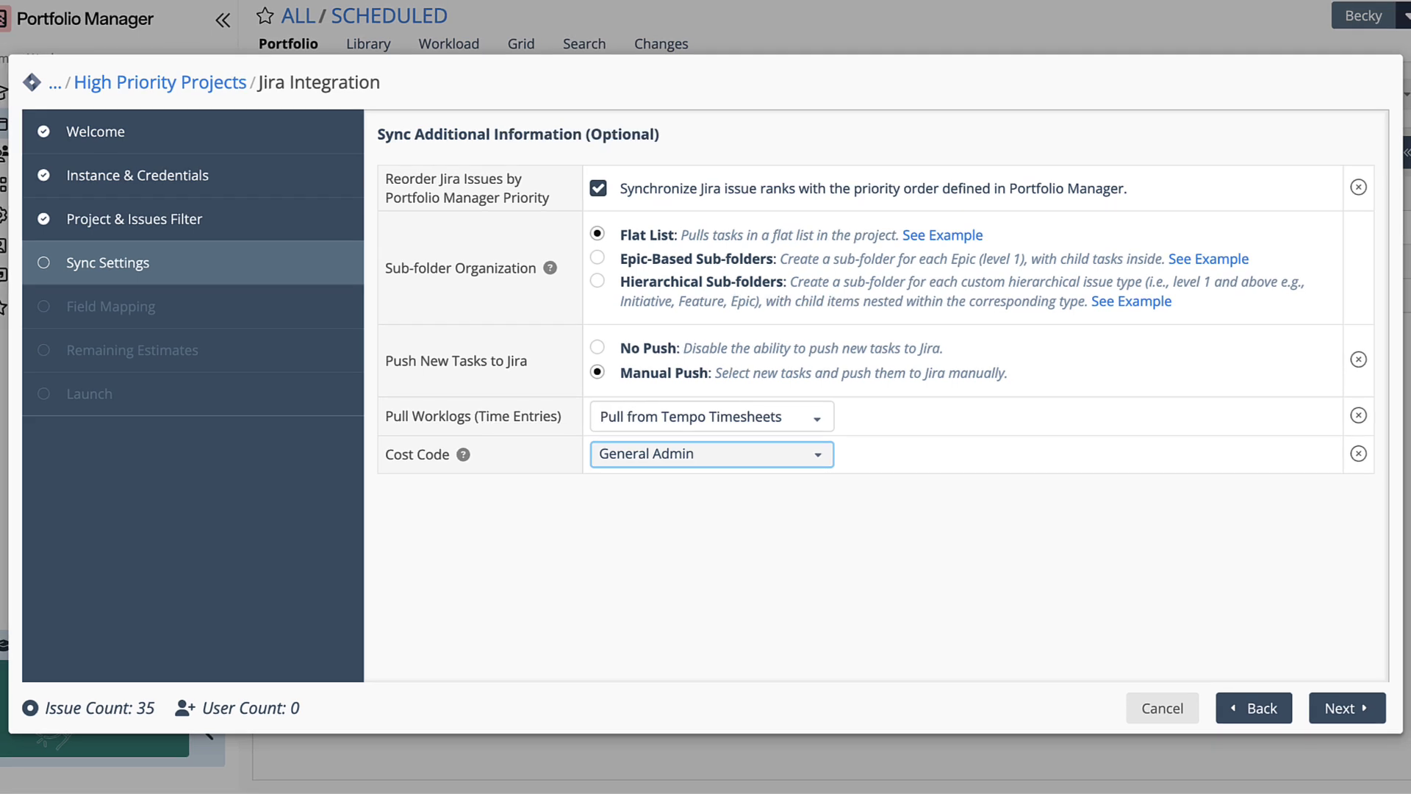
click(1347, 707)
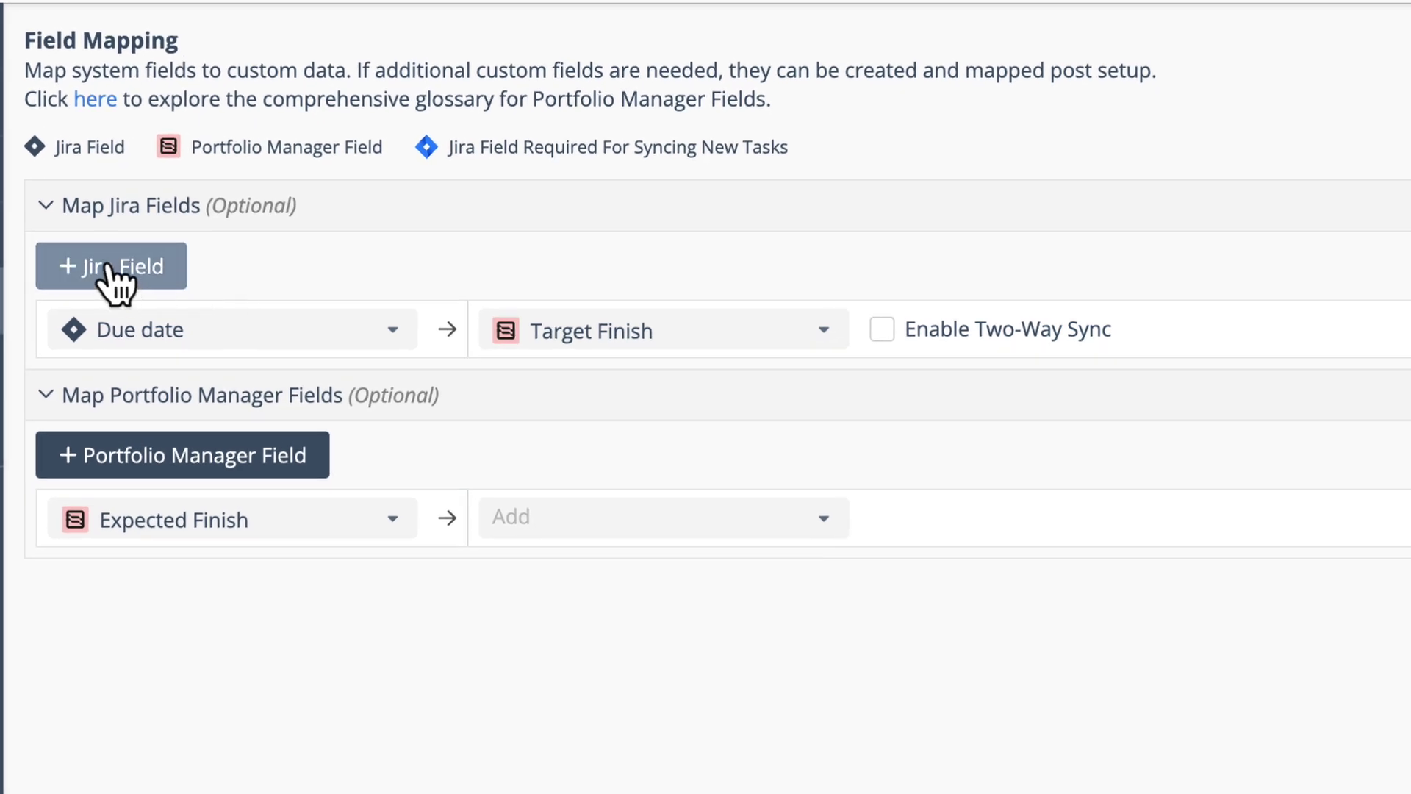
Add a Jira field mapping from Original estimate to Work Limit and continue to the remaining estimates
click(108, 269)
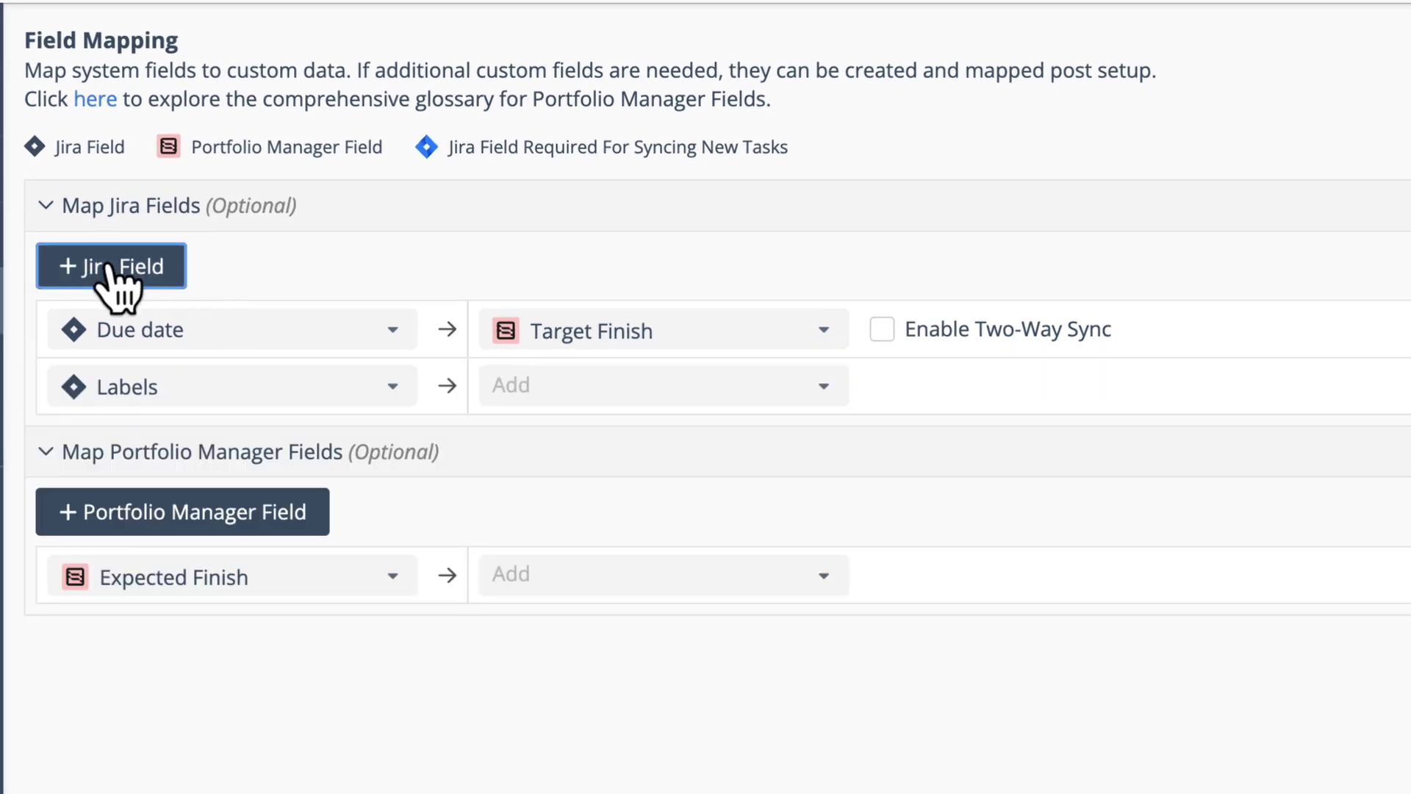
click(148, 386)
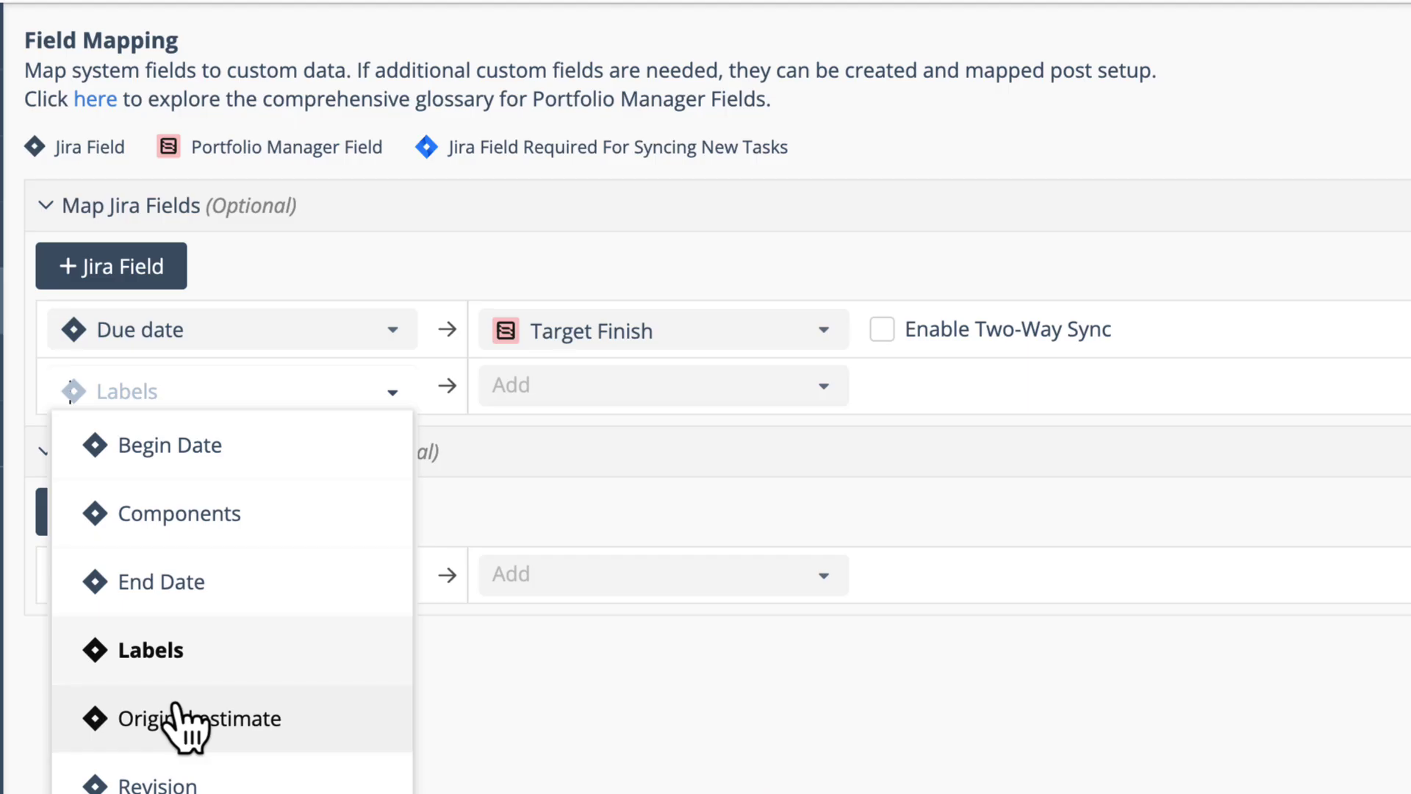
click(182, 718)
click(606, 384)
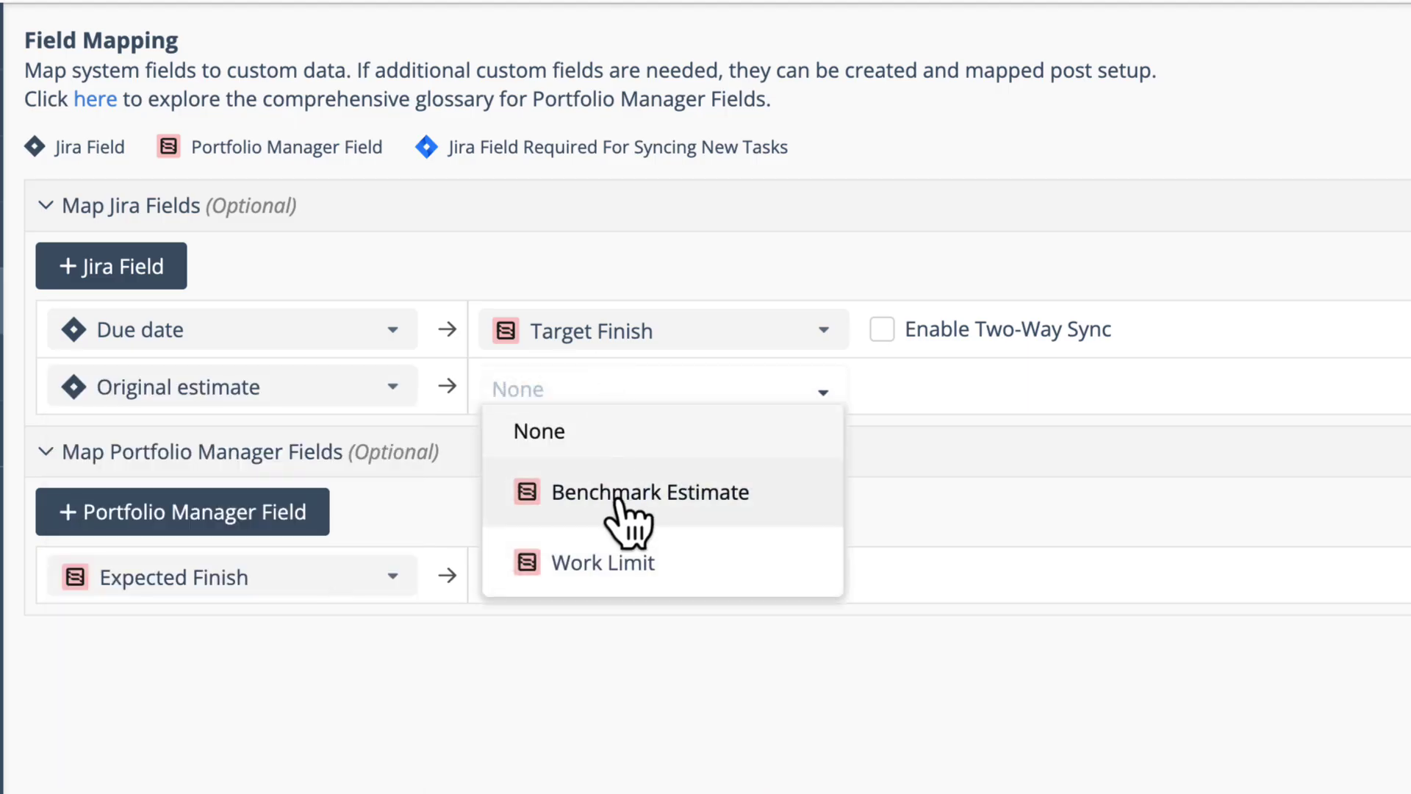
click(624, 563)
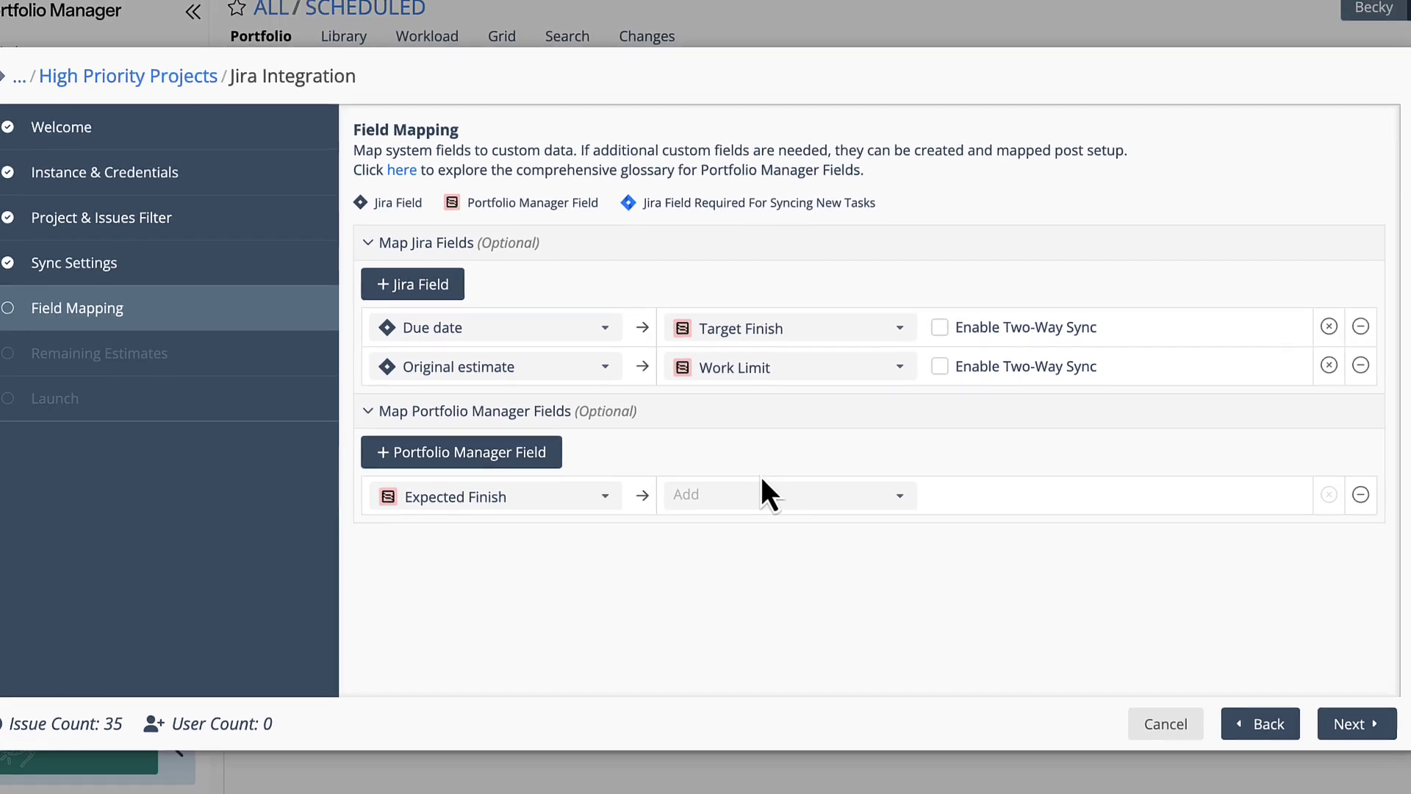
click(1355, 721)
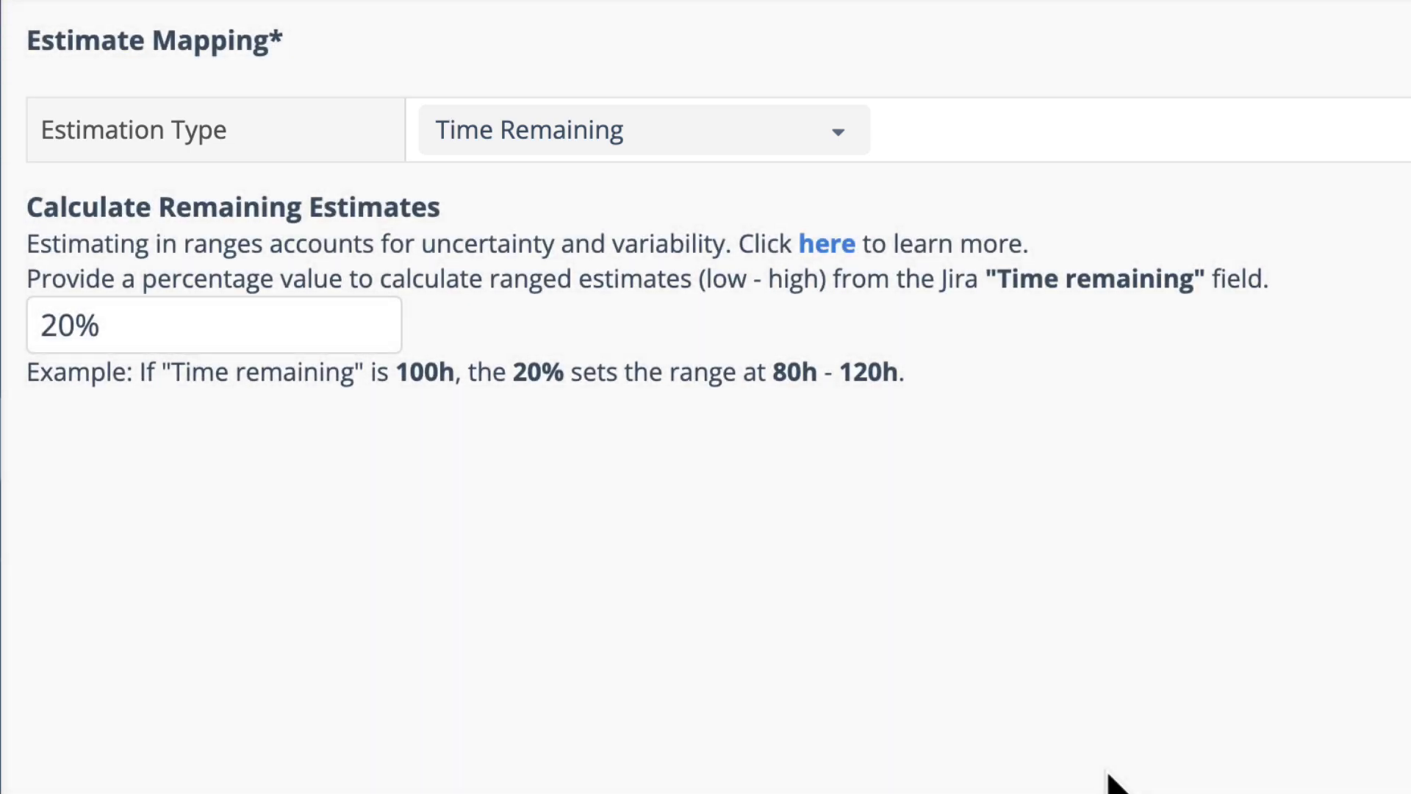
Set the percentage for calculating ranged remaining estimates from Jira's Time remaining field to 20%
click(214, 325)
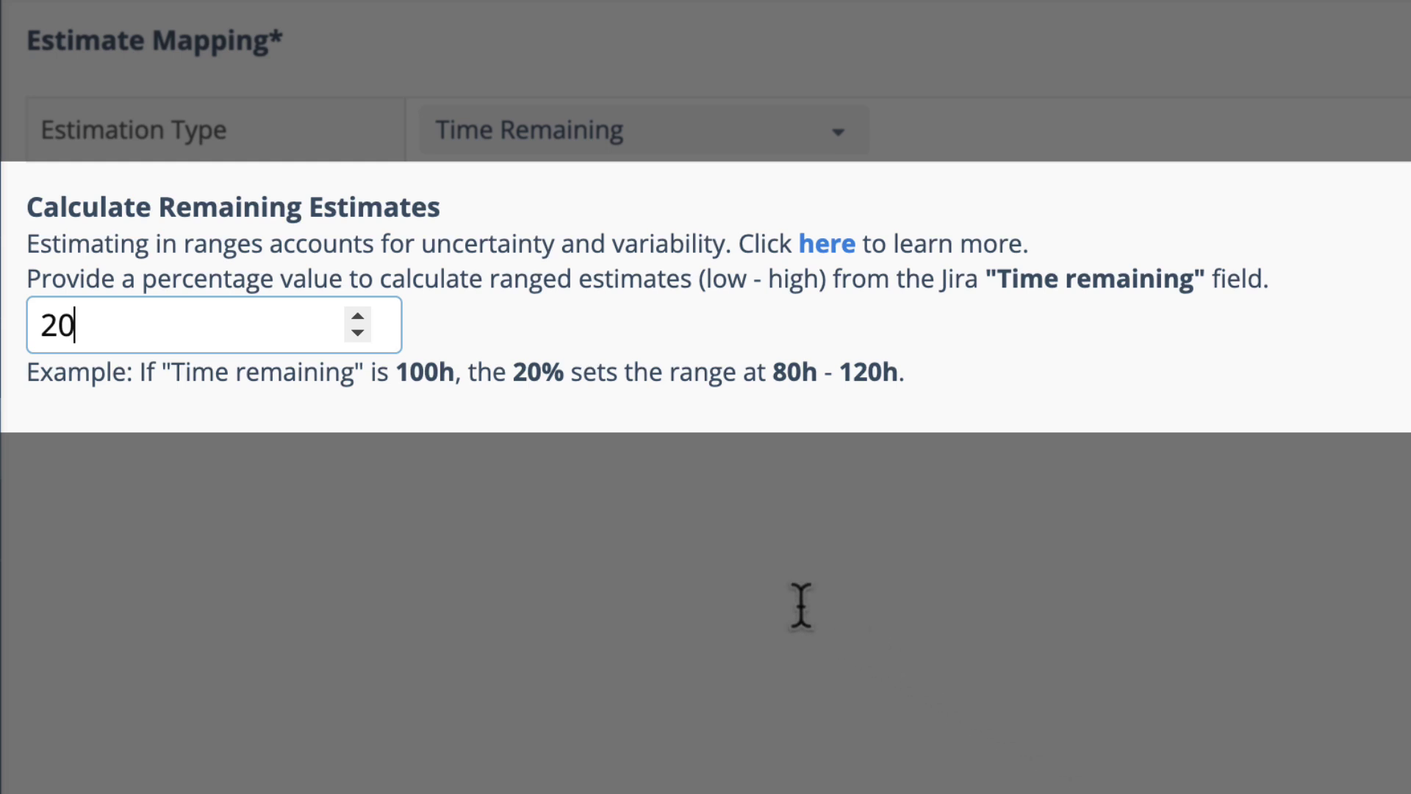
click(367, 379)
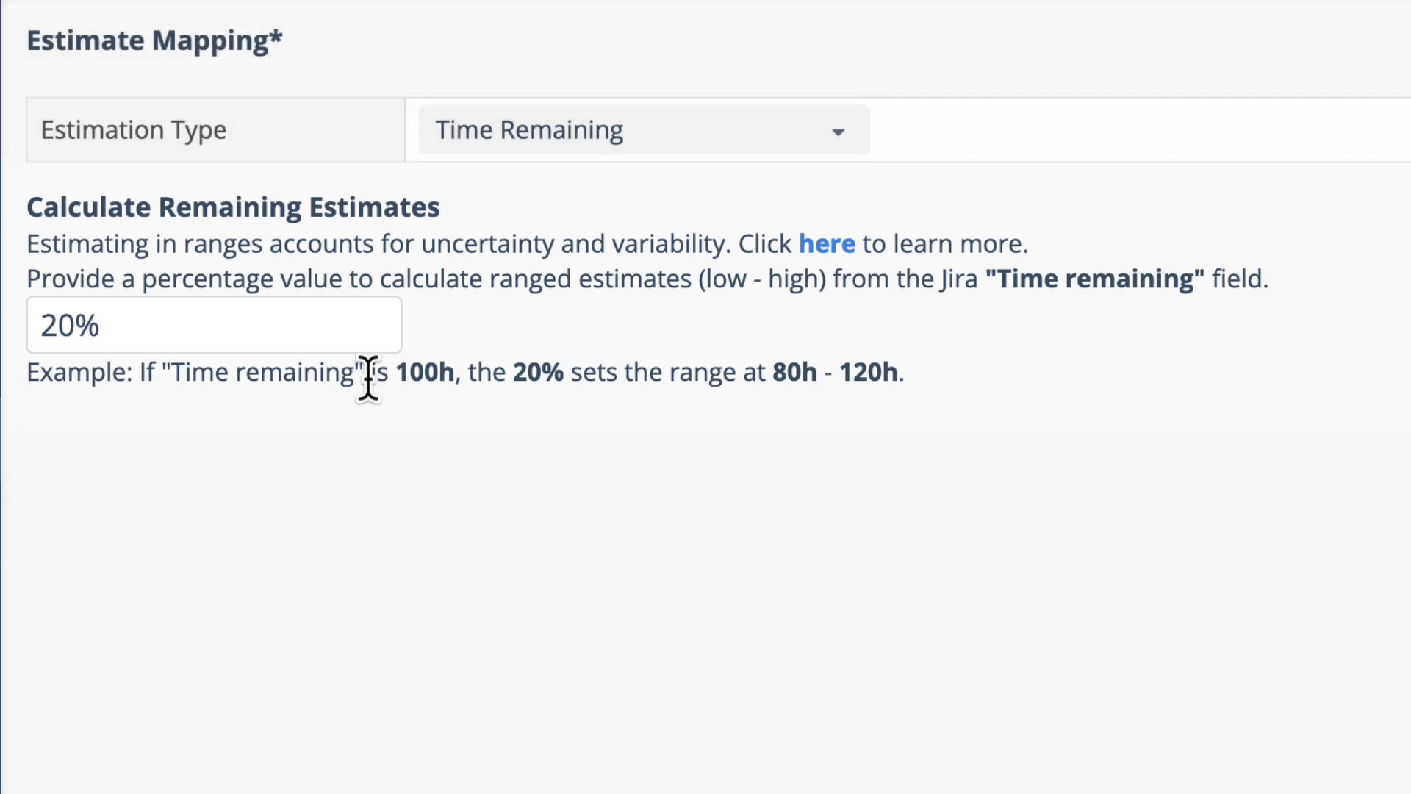
Switch the estimation type to Story Points and examine the story point scheme and its low-high hour ranges
click(562, 140)
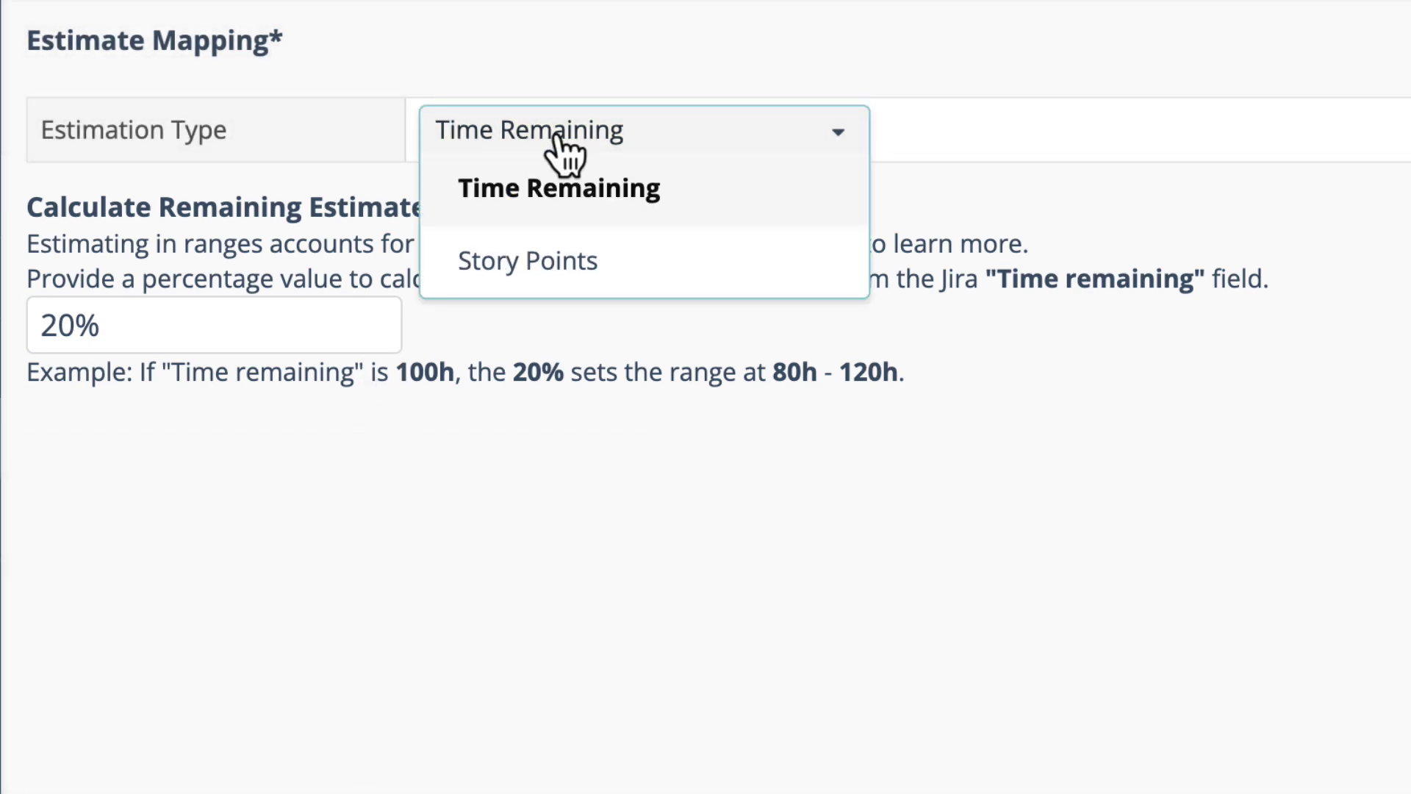
click(570, 258)
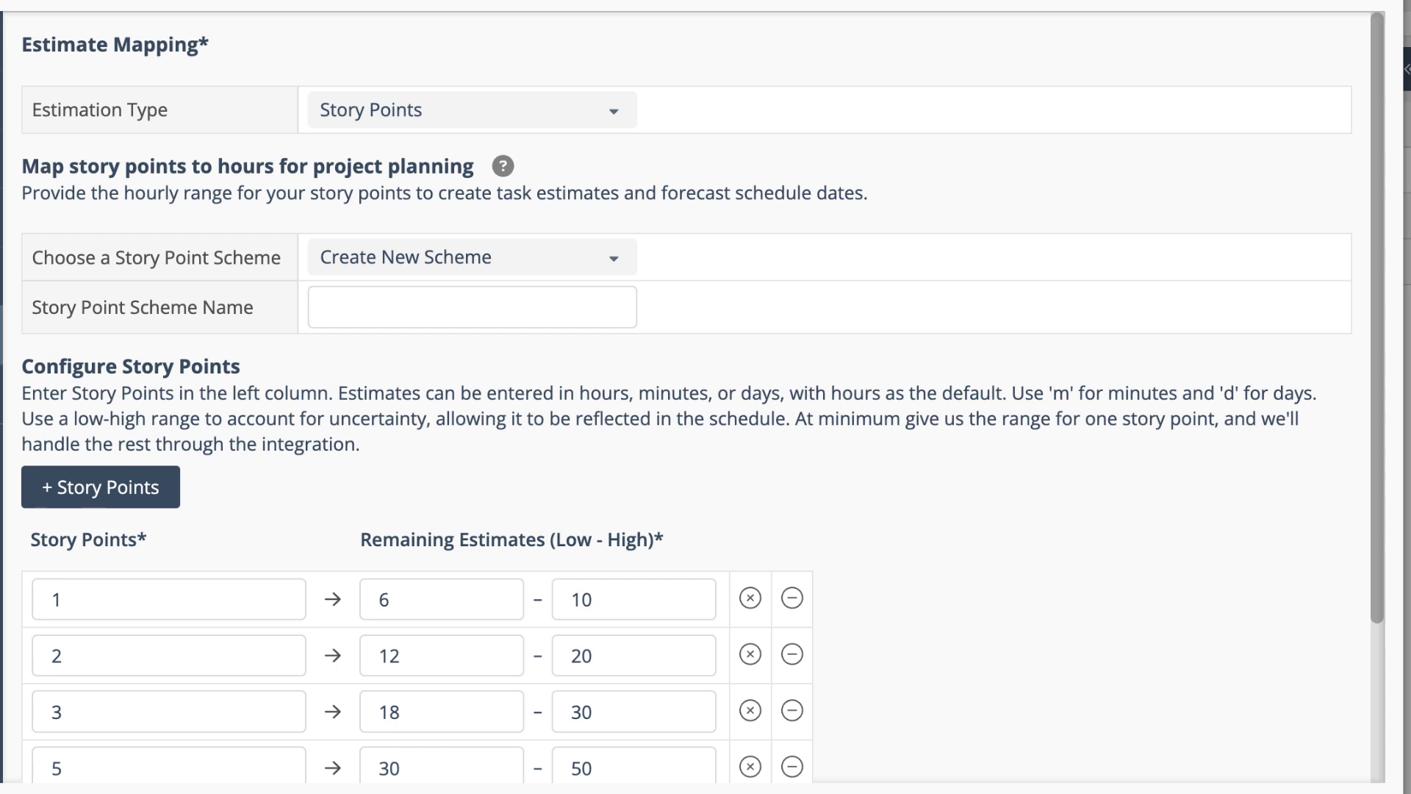
scroll(976, 624, down, 3)
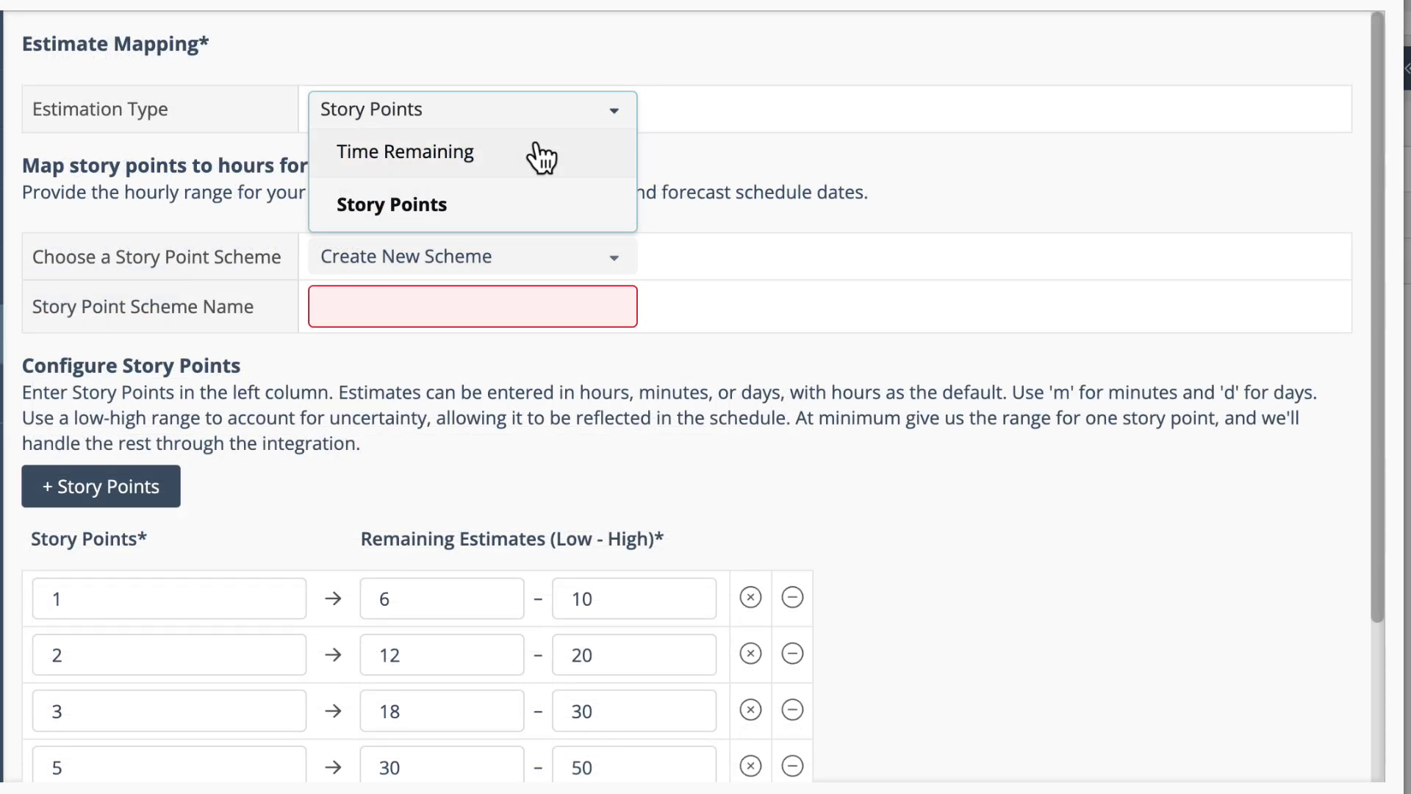
Set the estimation type to Time Remaining and continue to the launch stage of the Jira integration
click(537, 152)
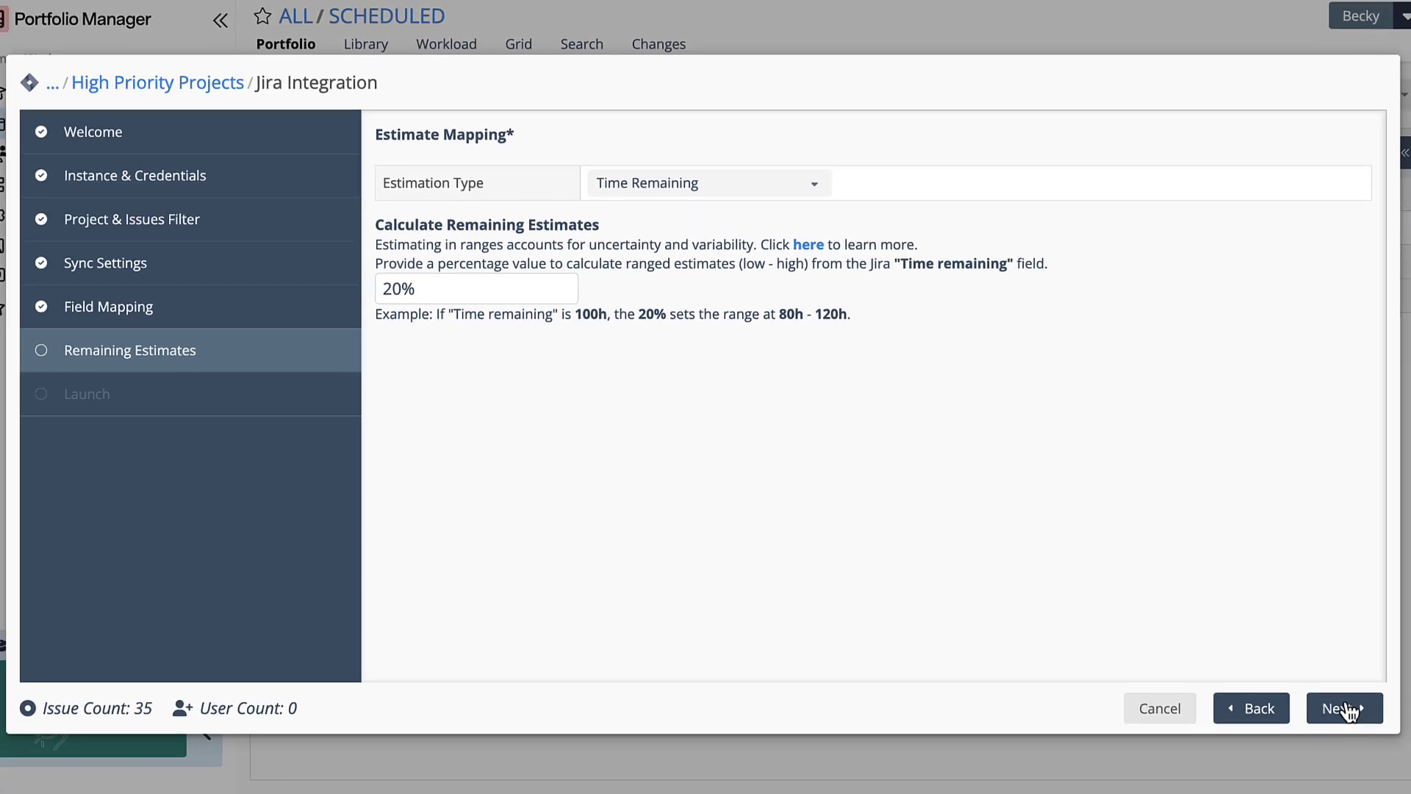
click(1345, 708)
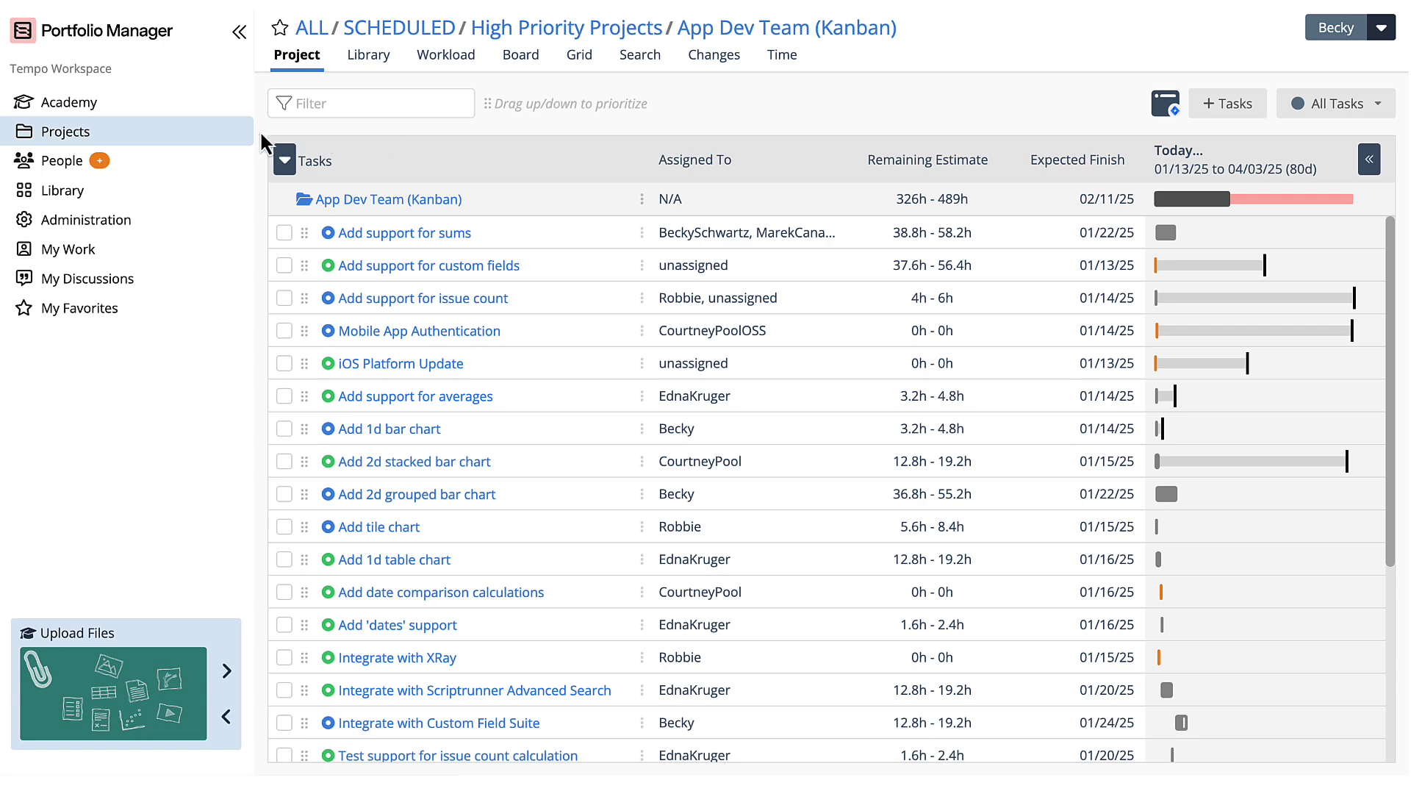
Open the Jira Integration lesson from the Academy's API & Integrations topic under Reporting & API
click(224, 122)
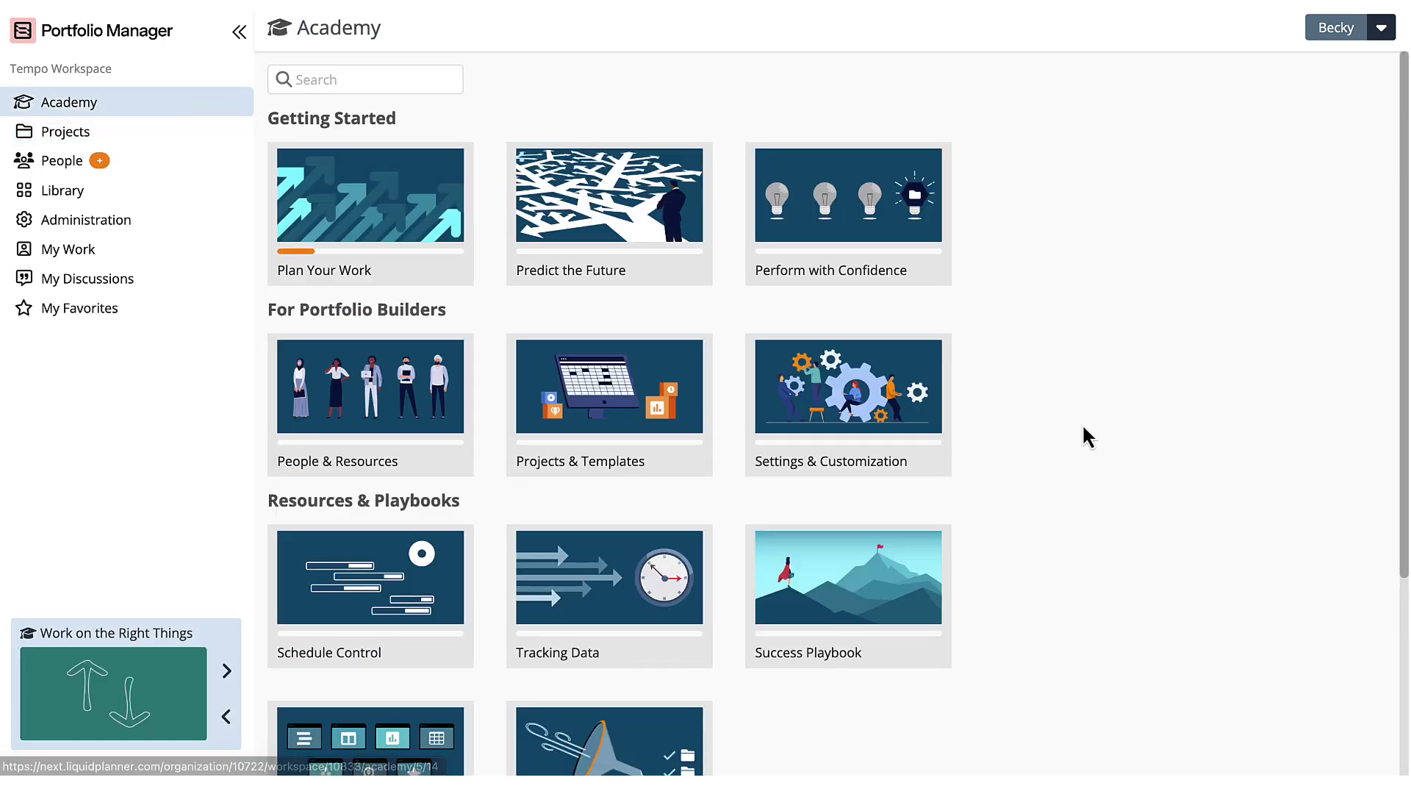
scroll(1088, 437, down, 4)
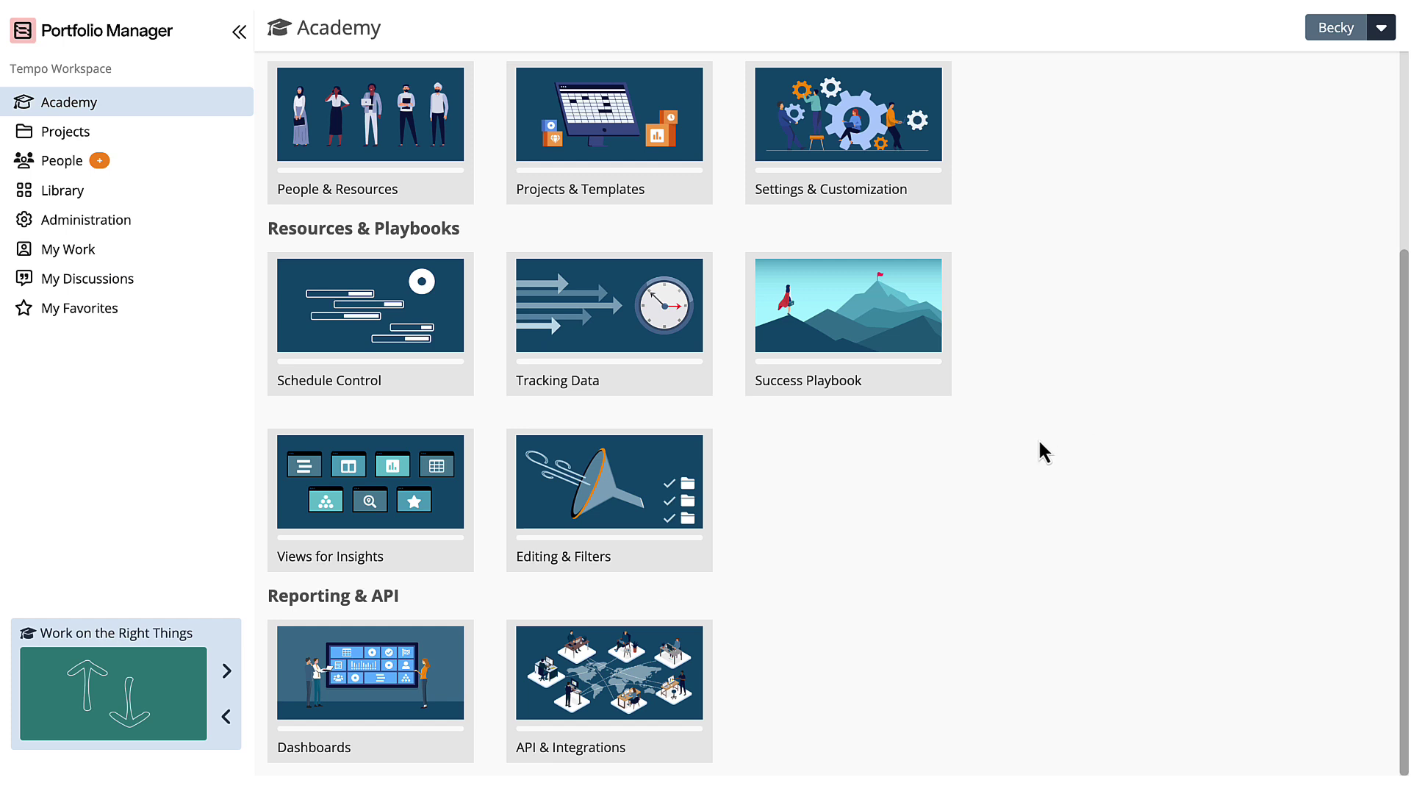
click(539, 703)
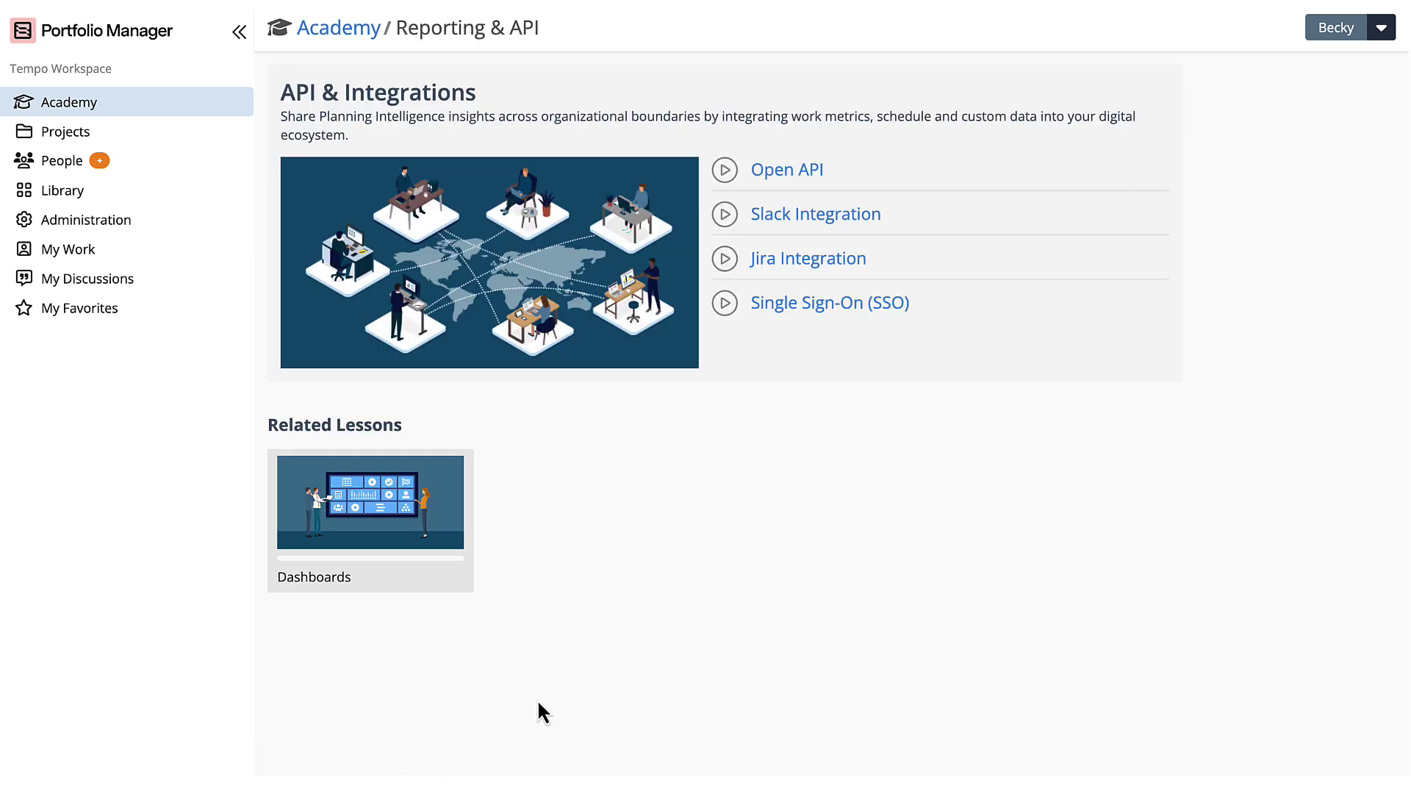
click(805, 266)
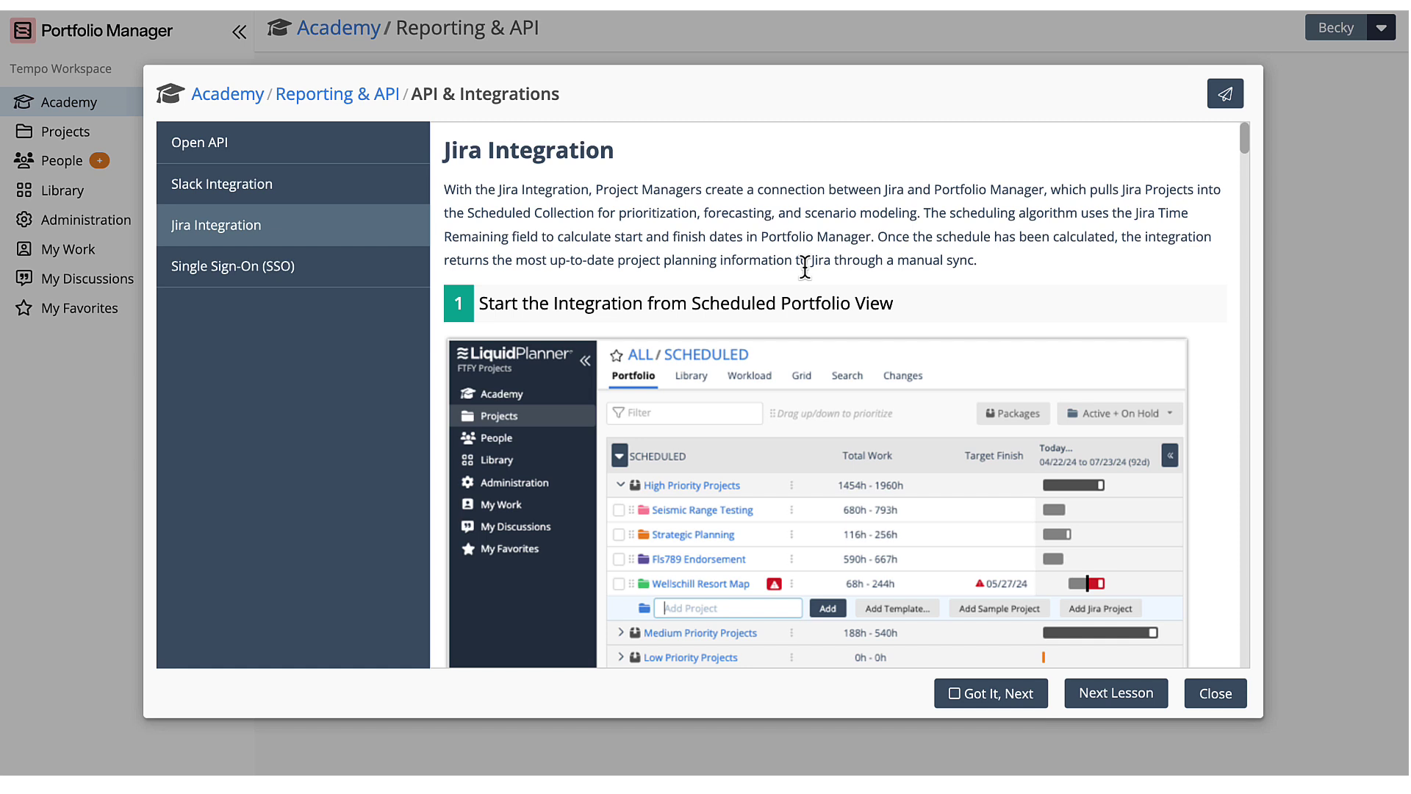